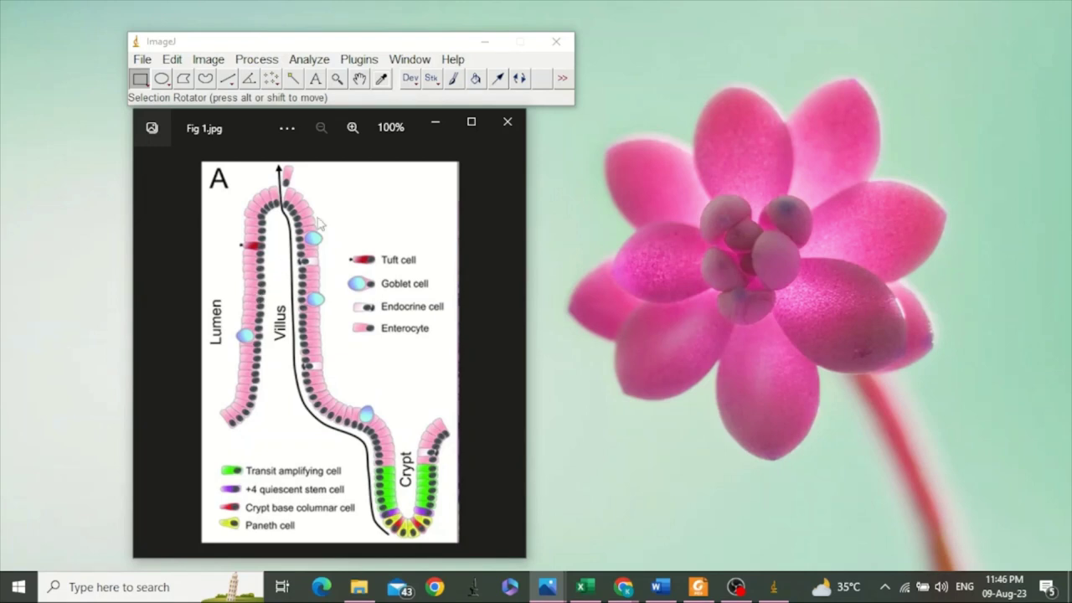
click(436, 122)
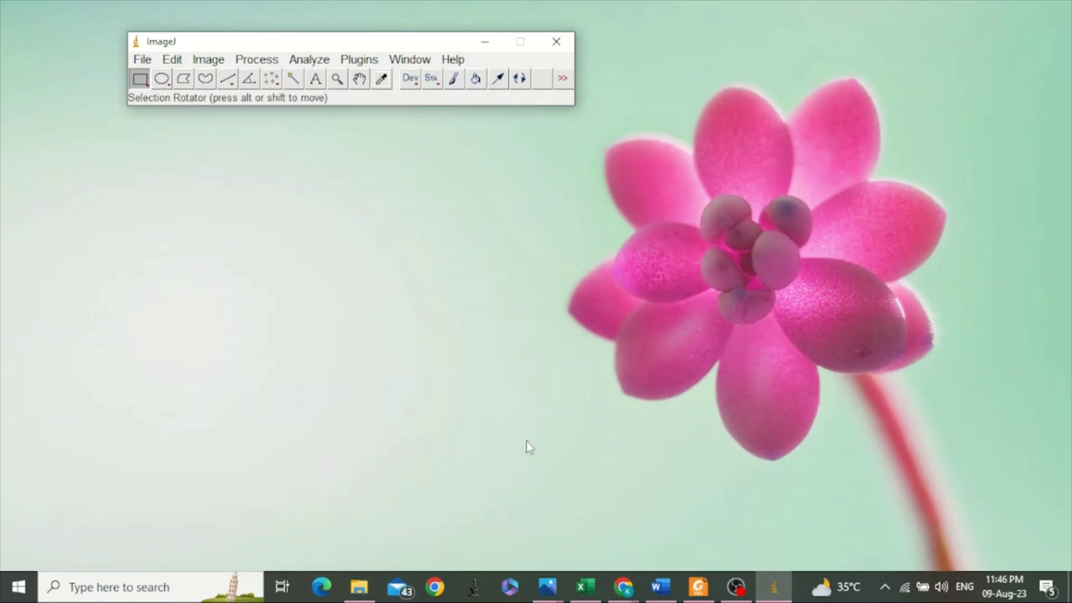
mouse_move(547, 589)
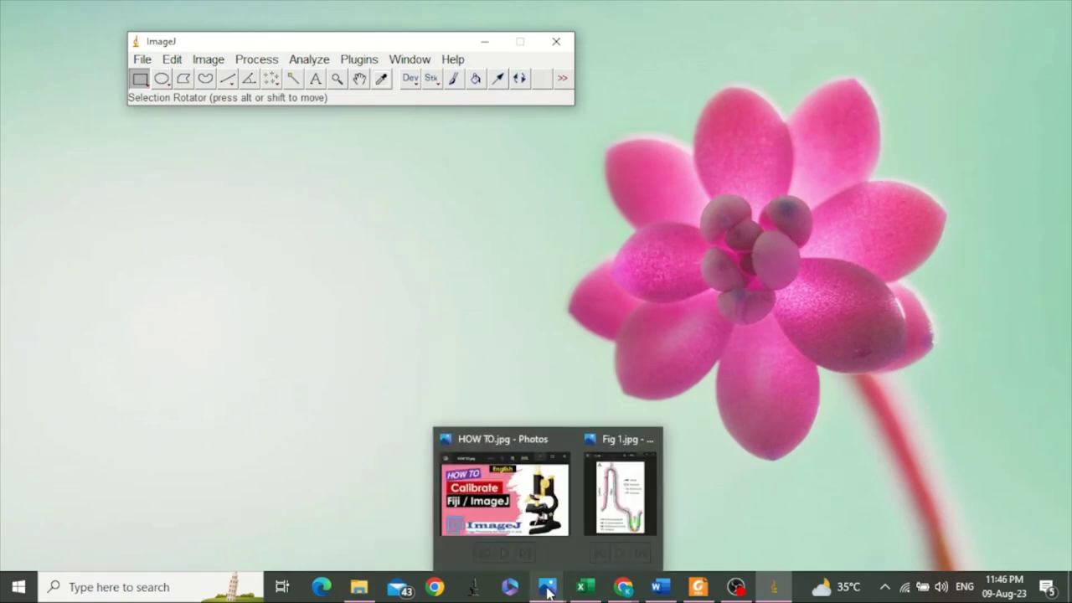
click(493, 483)
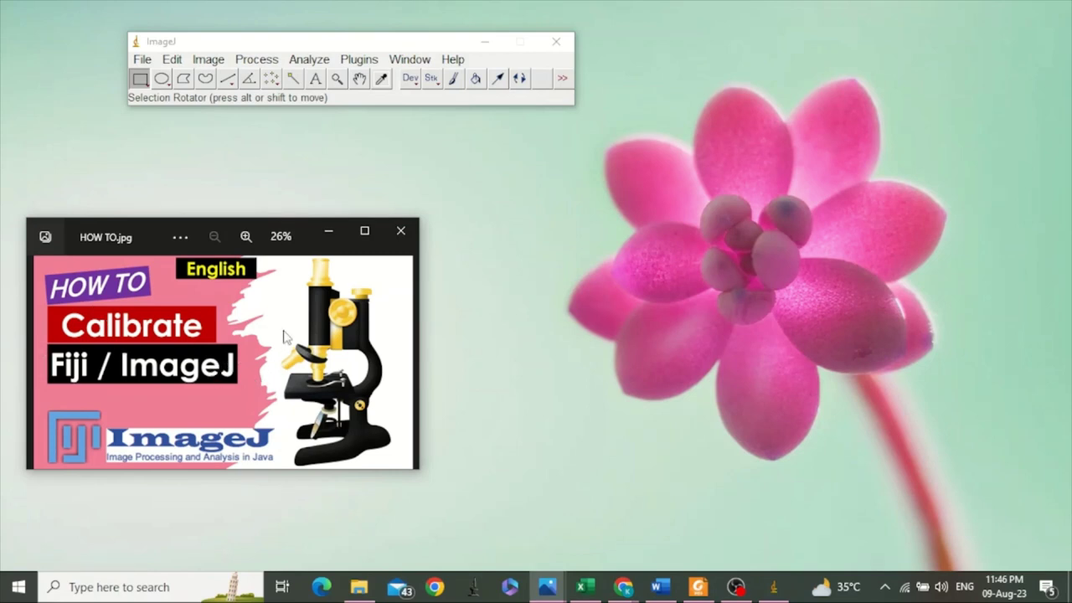
click(328, 236)
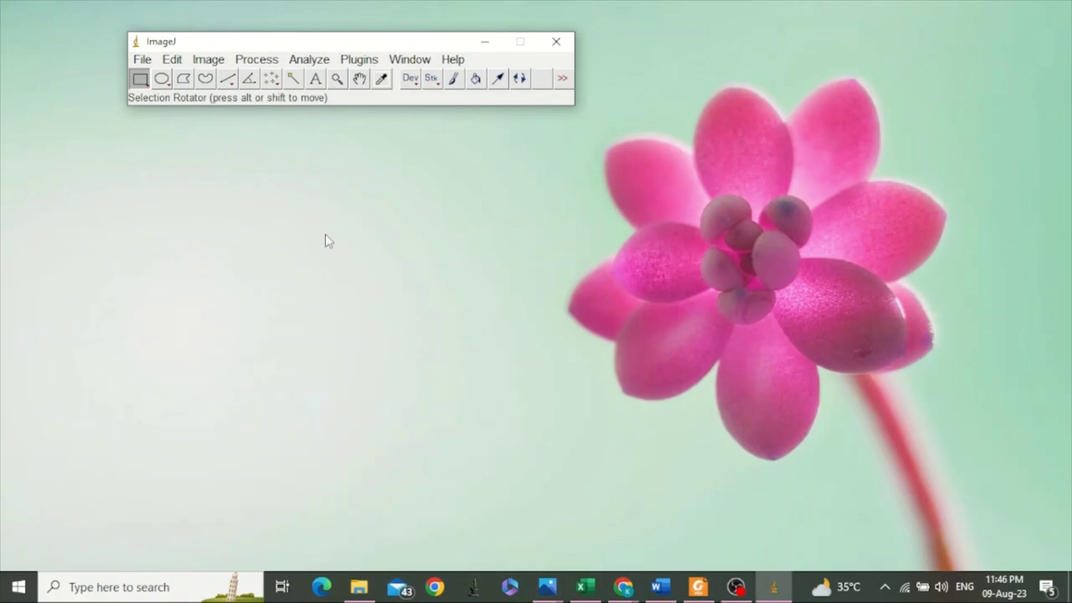
Drag Fig 2.jpg from the Intestinal morphometry folder into ImageJ, minimize Explorer and reposition the image
mouse_move(547, 586)
click(358, 586)
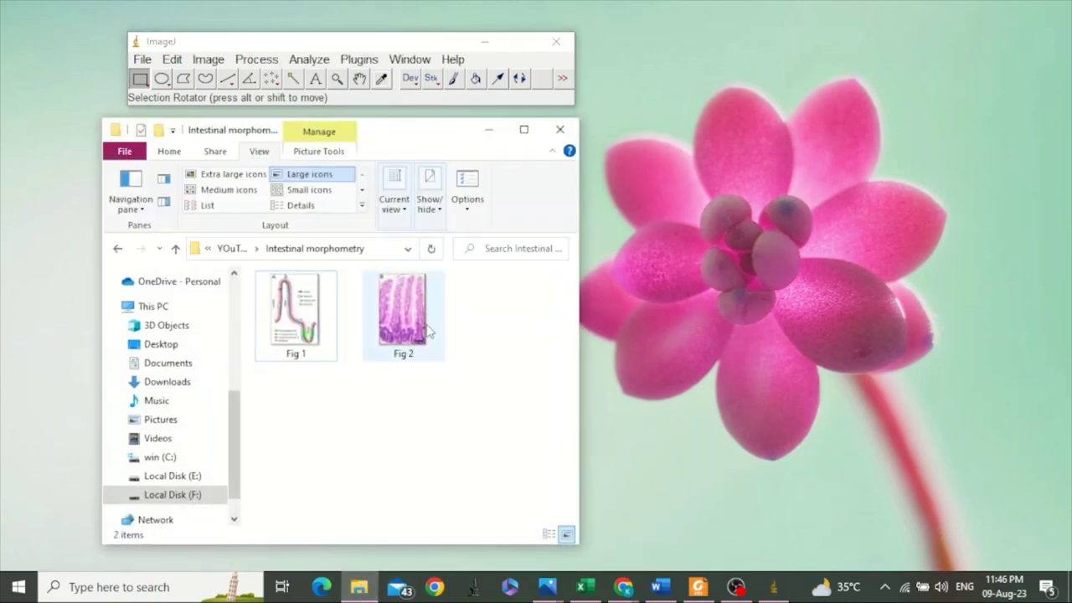
click(407, 317)
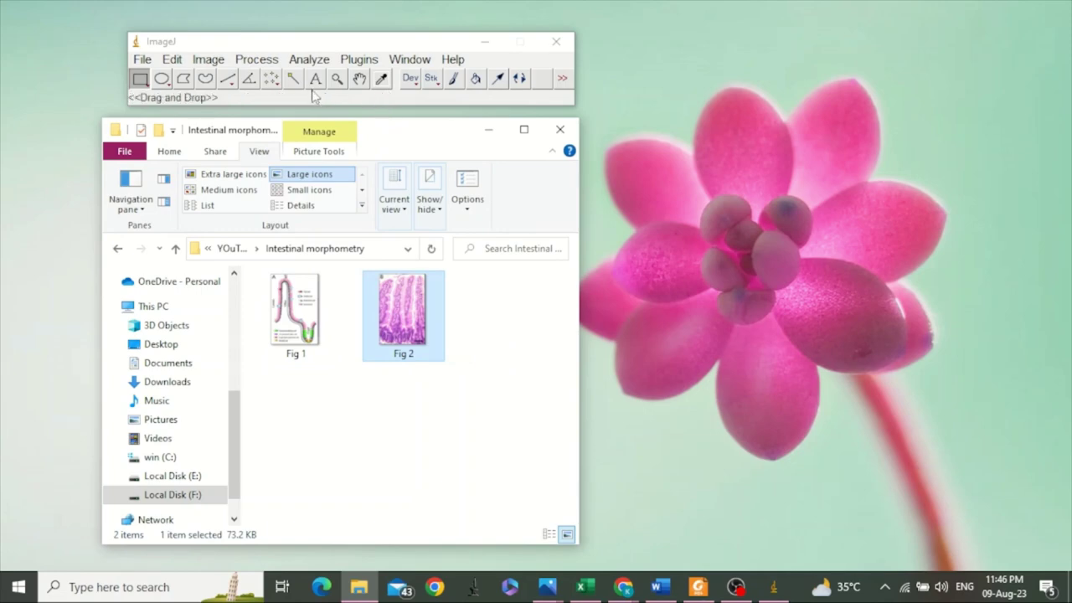
drag(314, 96, 313, 98)
click(489, 130)
drag(256, 112, 321, 128)
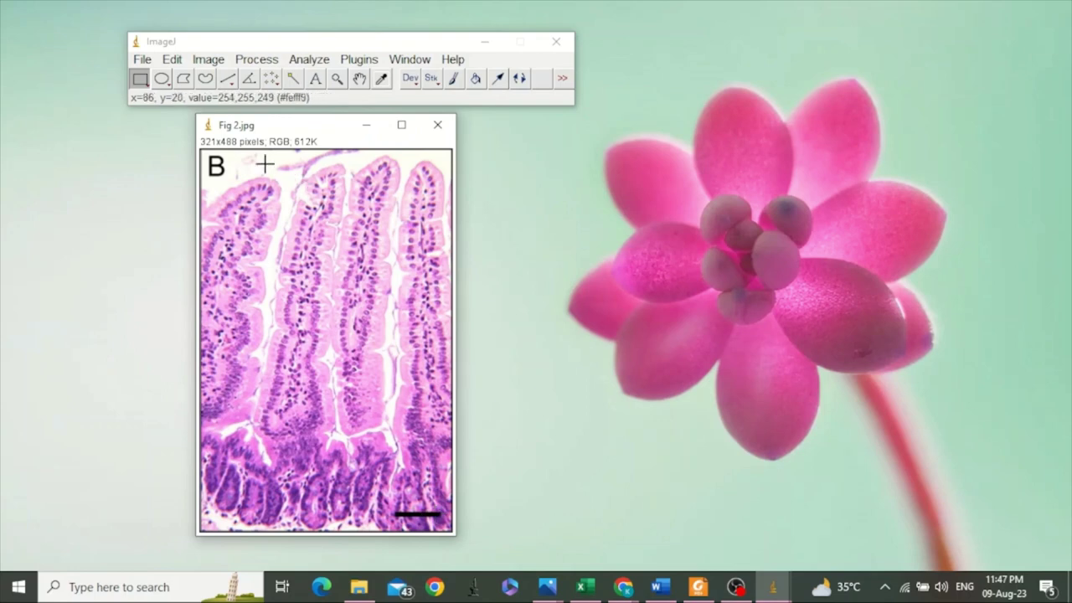
Zoom Fig 2.jpg to 200% around the scale bar and shift its window right
click(228, 79)
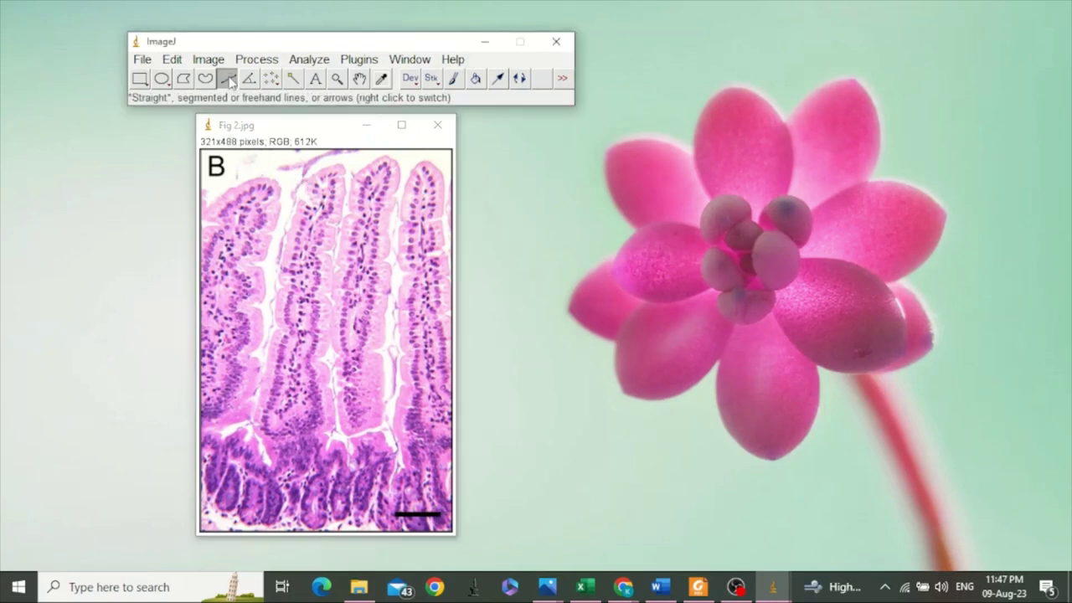
click(337, 80)
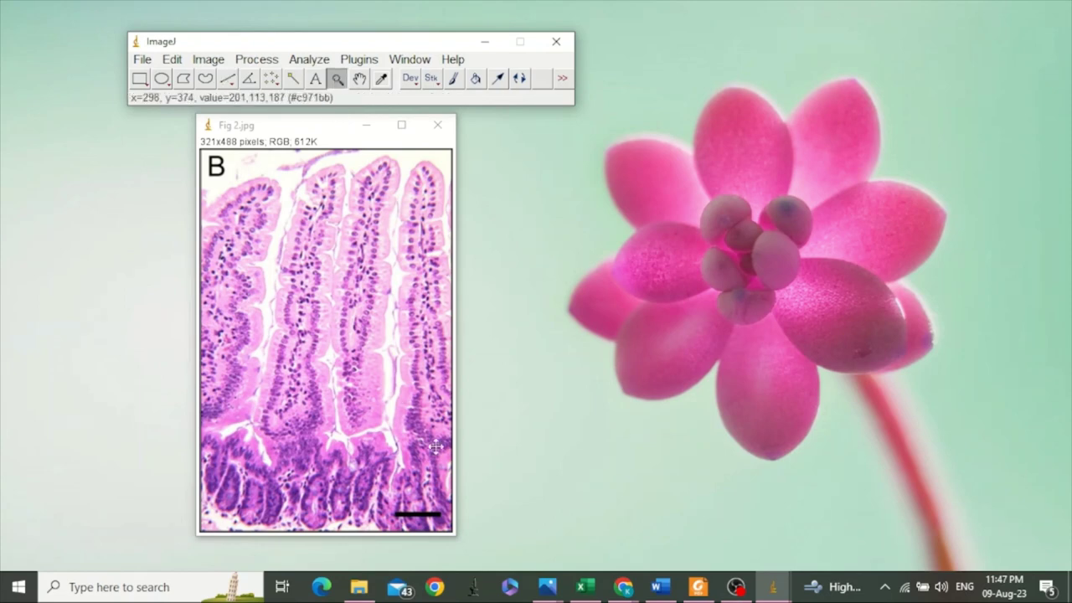
click(428, 518)
click(428, 519)
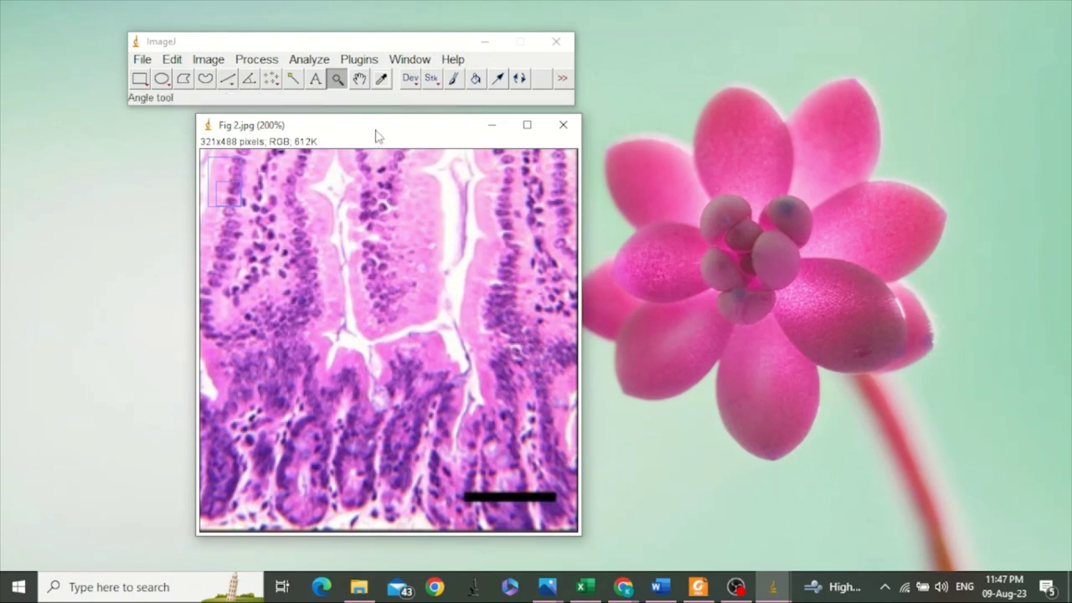
drag(376, 136, 410, 137)
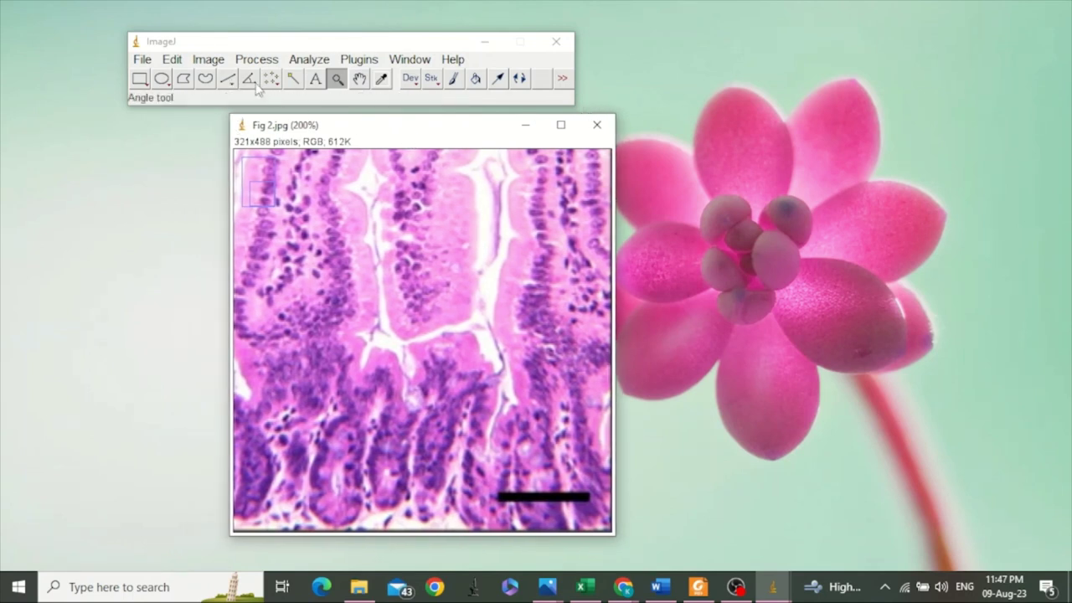
Draw a 58.50-pixel straight line at 0° along the black scale bar
click(228, 80)
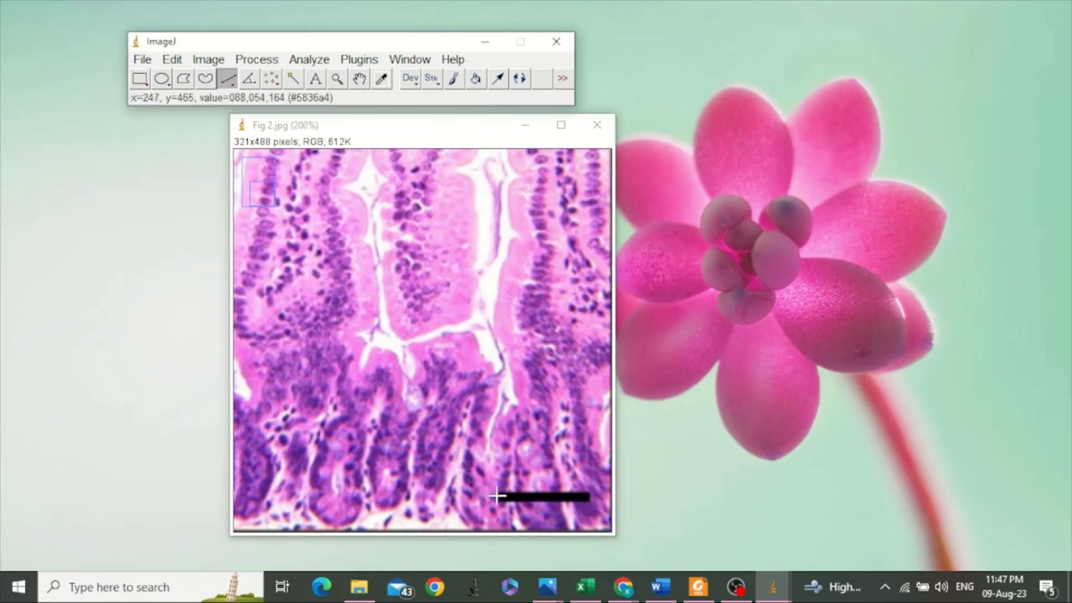
drag(497, 496, 589, 496)
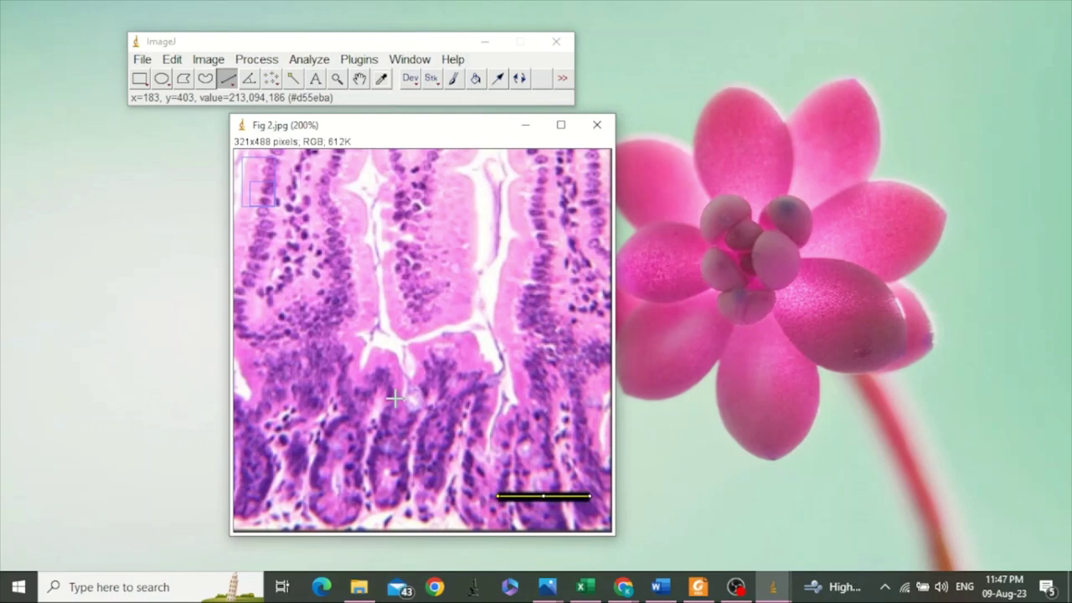
click(315, 66)
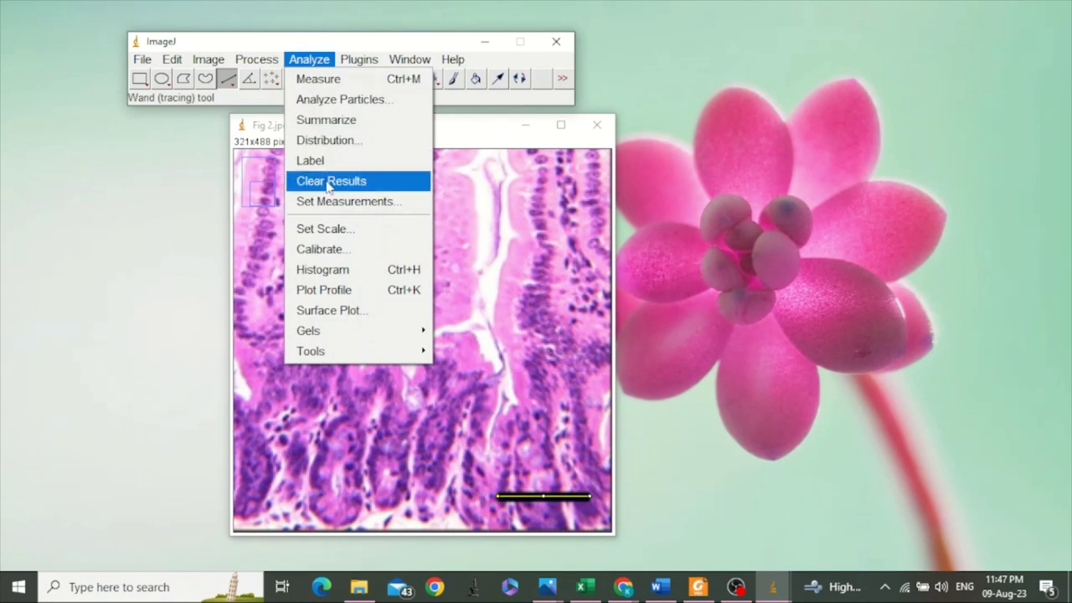
Set Scale with known distance 100, unit um and Global ticked, giving 0.585 pixels/um
click(362, 229)
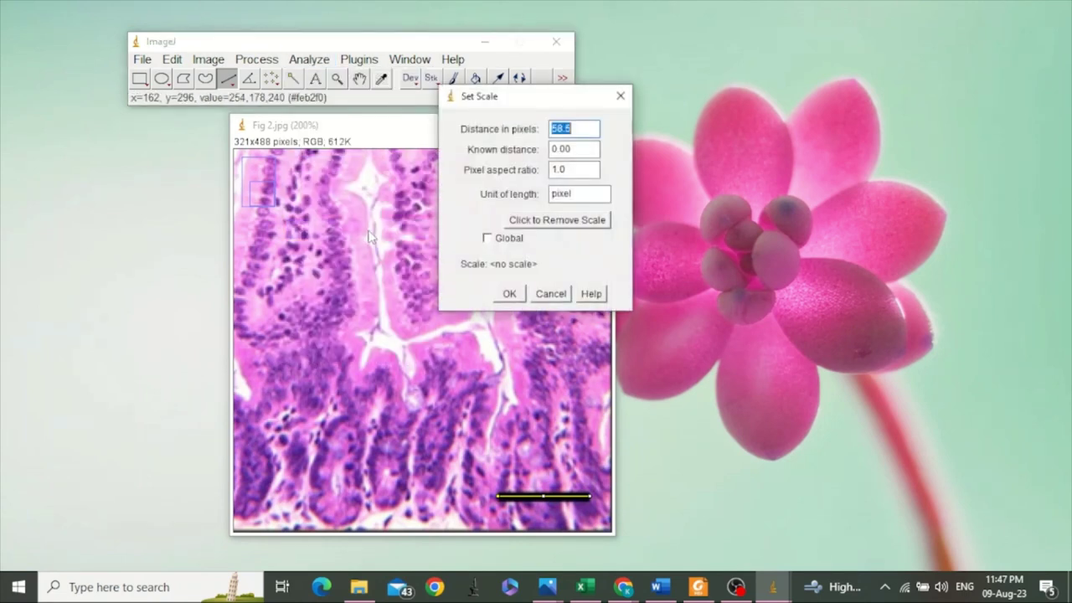
drag(531, 101, 746, 140)
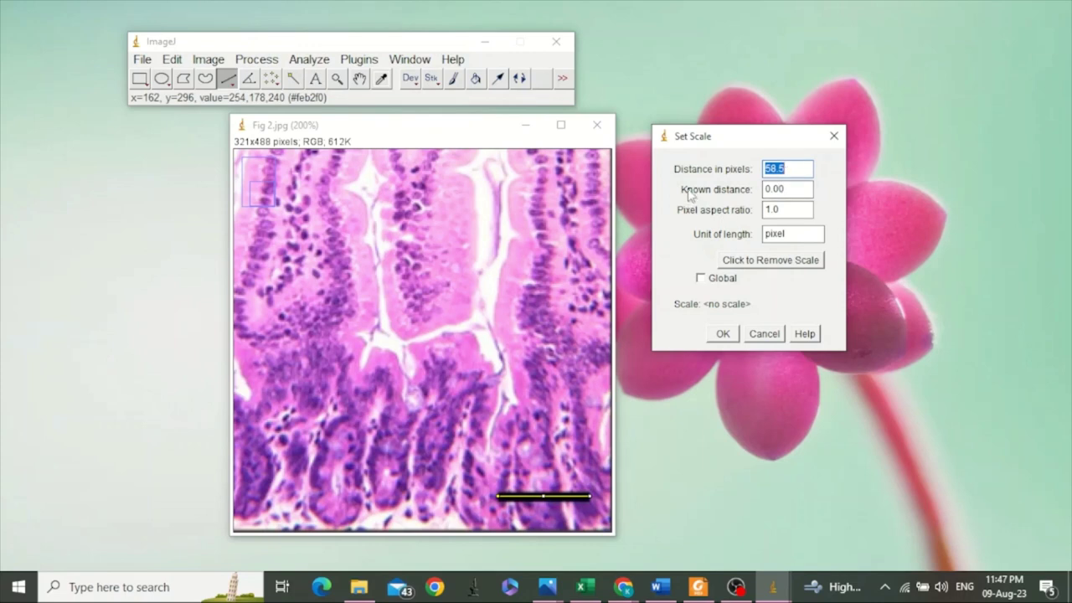
click(797, 191)
text(100)
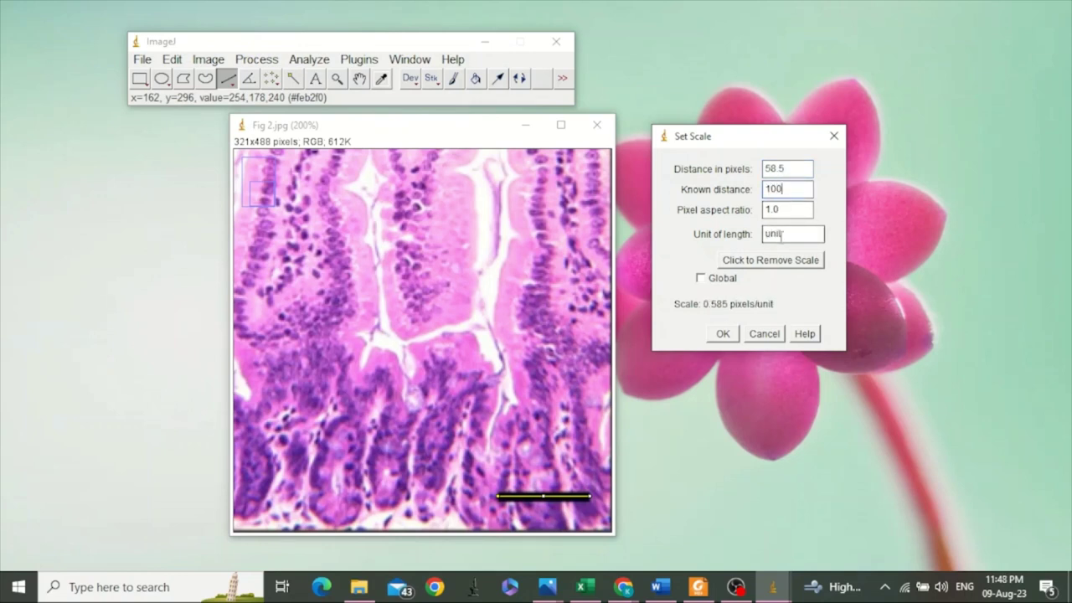
double_click(783, 234)
text(um)
click(701, 280)
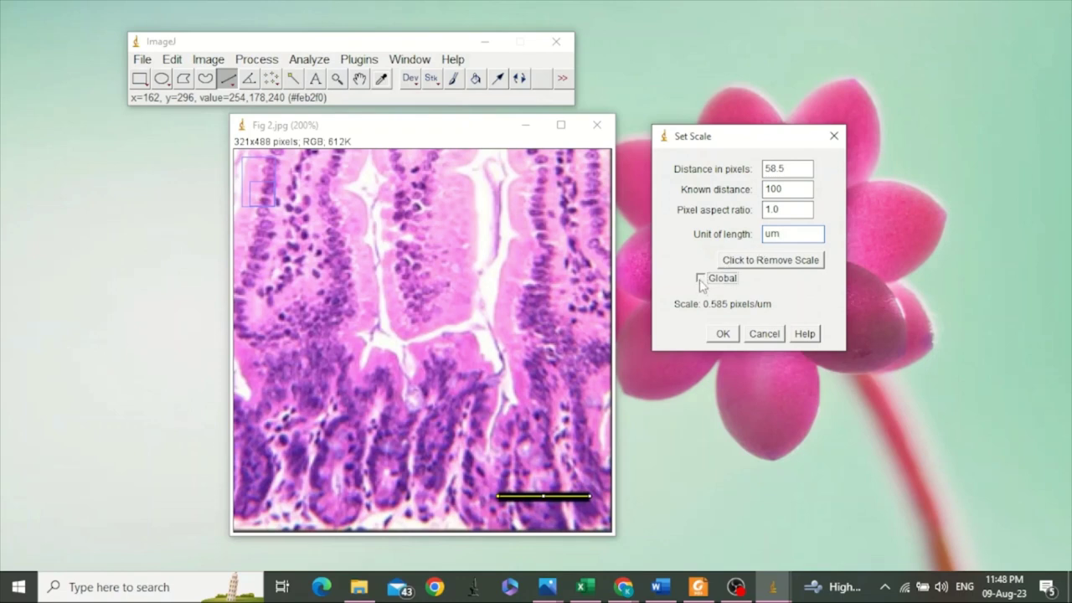
click(722, 335)
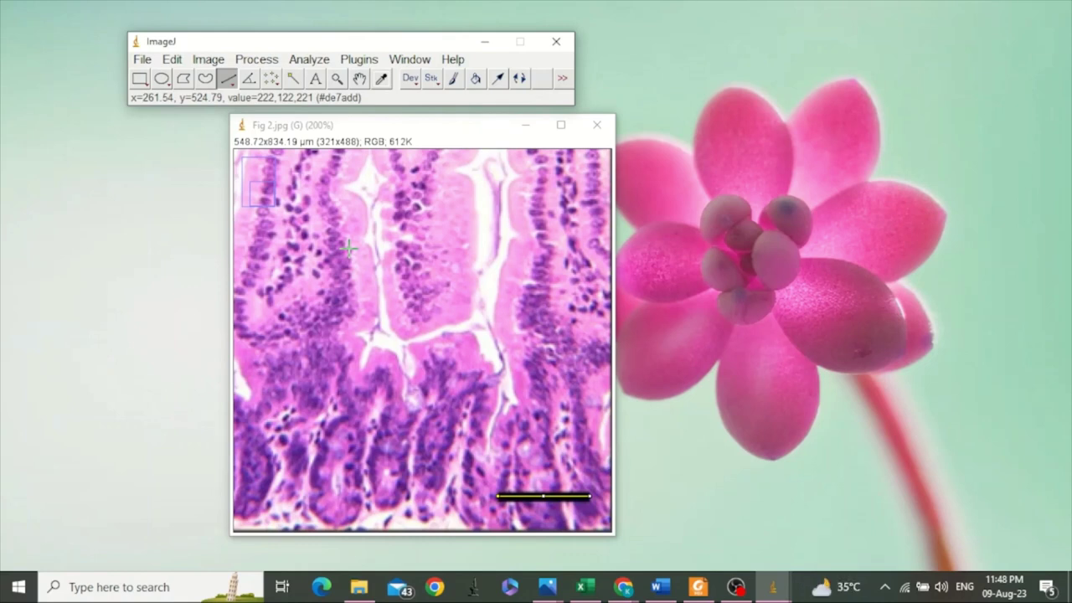
Reset the zoom and draw a 607.32 µm line from tip to base of a villus
click(383, 239)
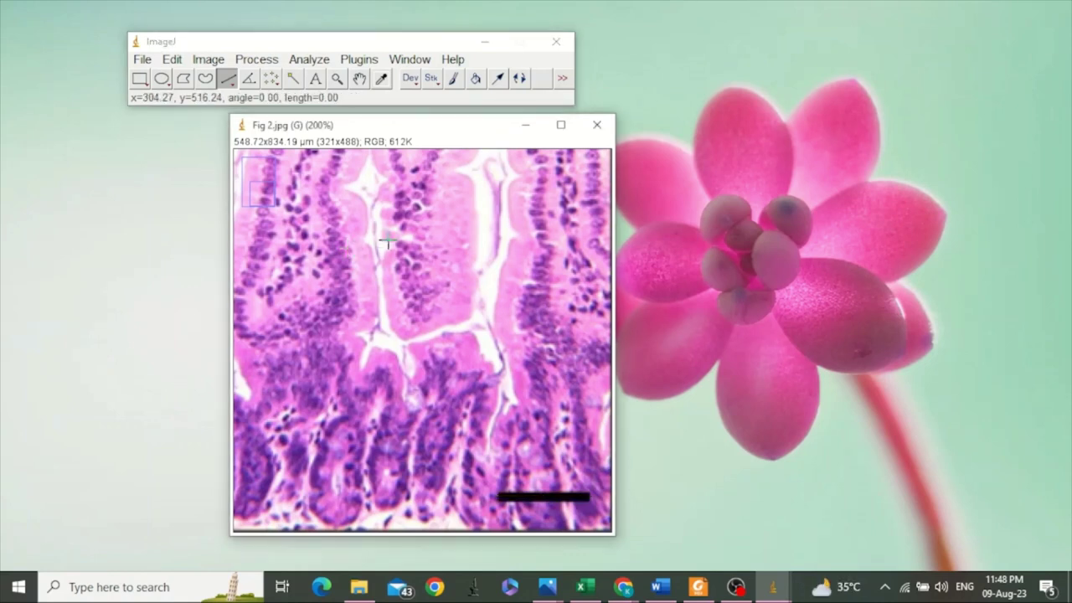
key(minus)
key(minus)
key(minus)
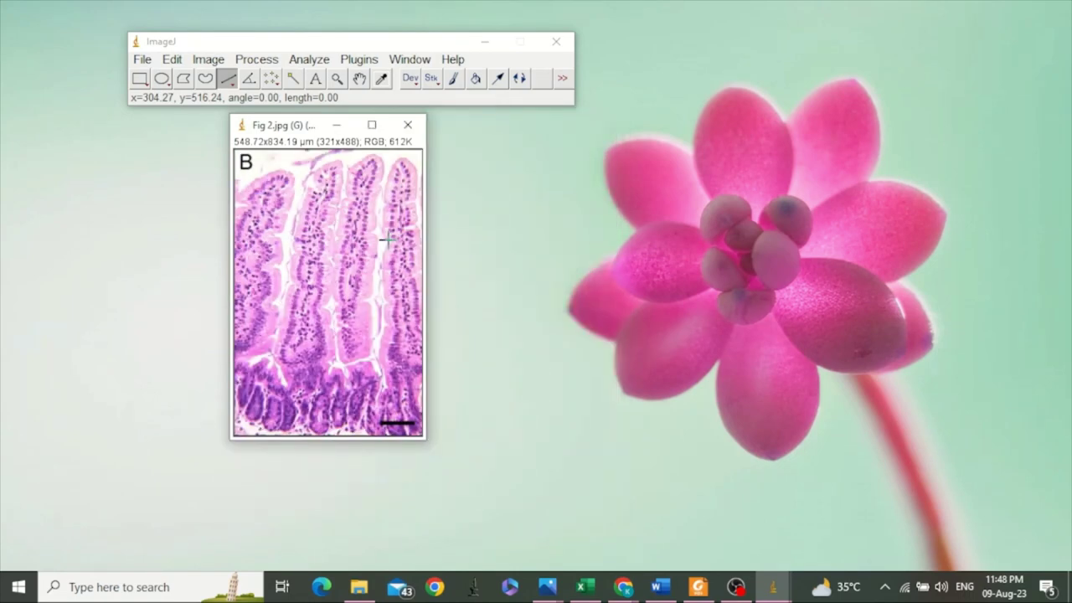
key(plus)
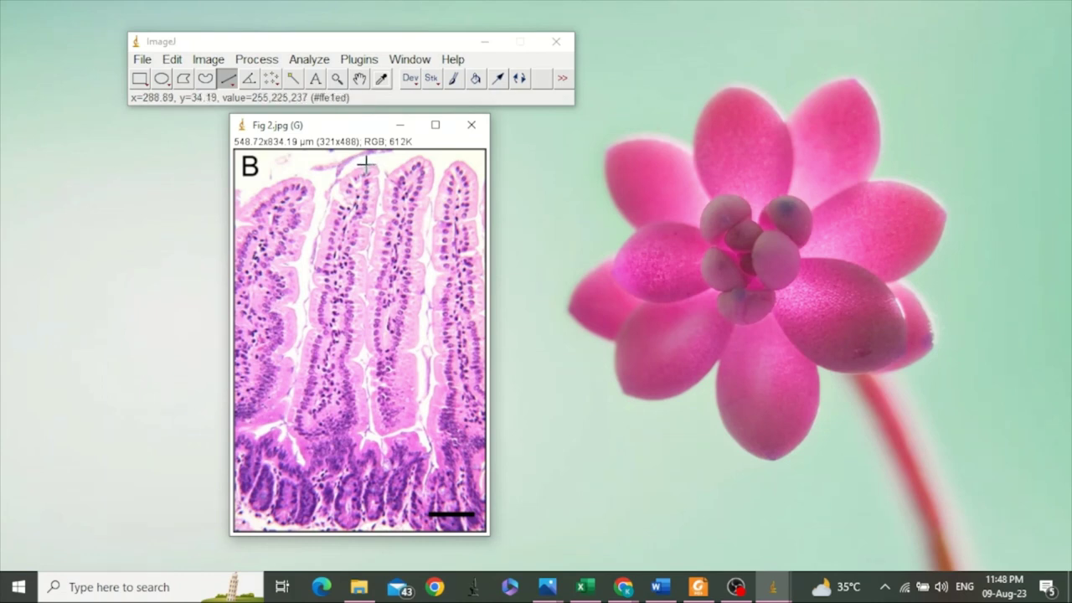
drag(366, 165, 323, 439)
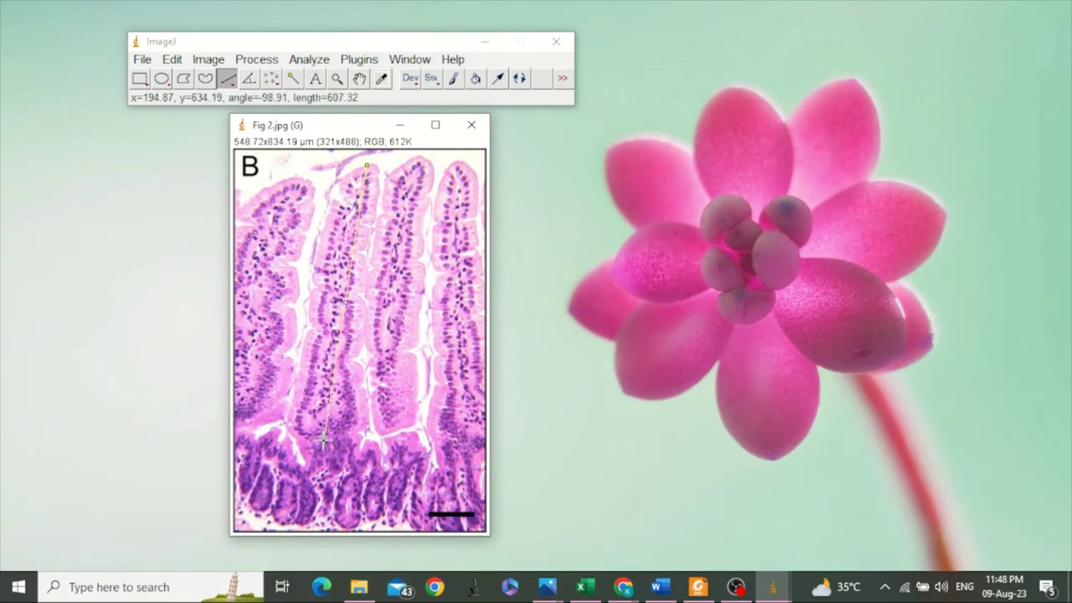
click(314, 60)
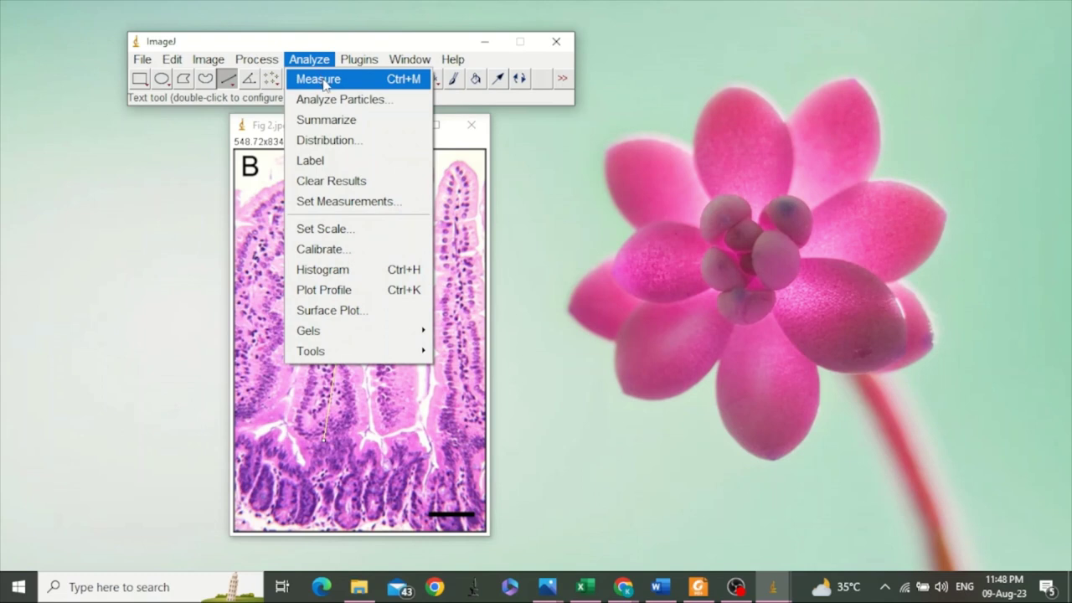
Measure the first villus (607.321 µm) and a second villus (631.889 µm)
click(413, 90)
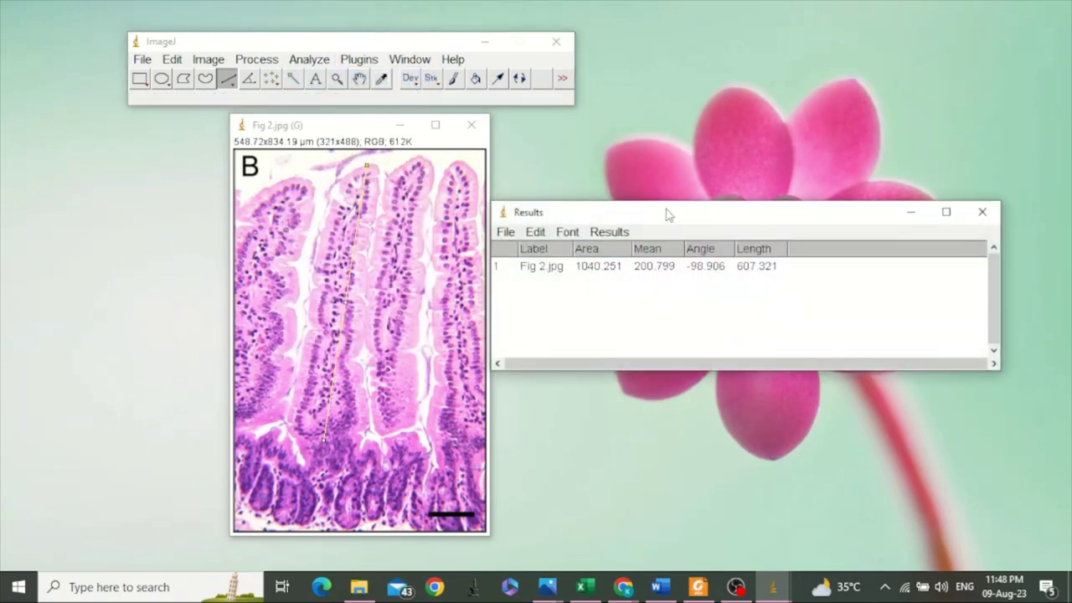
drag(675, 218, 721, 214)
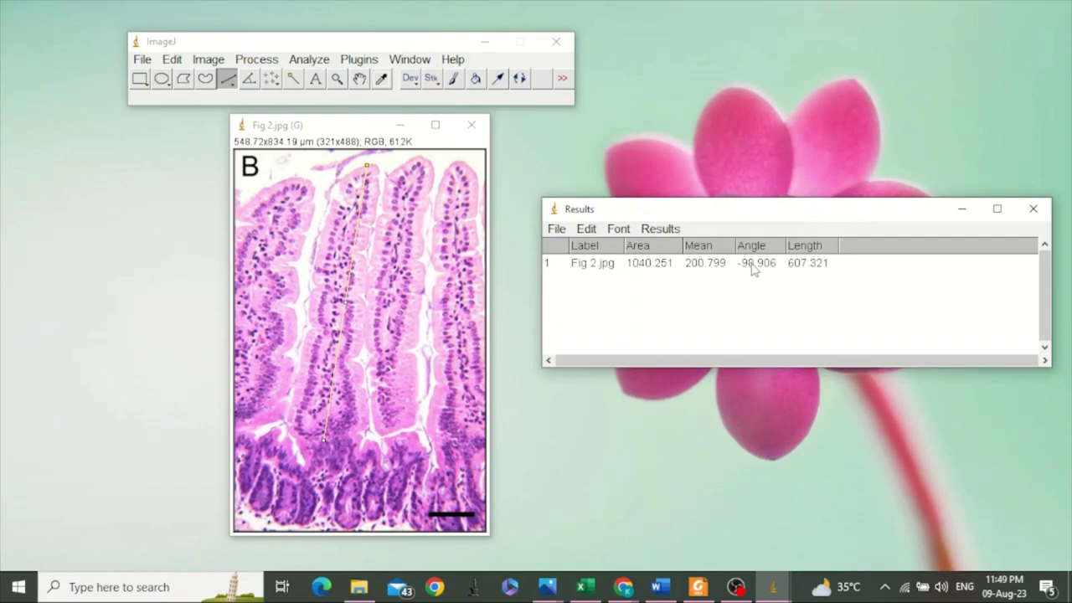
click(809, 265)
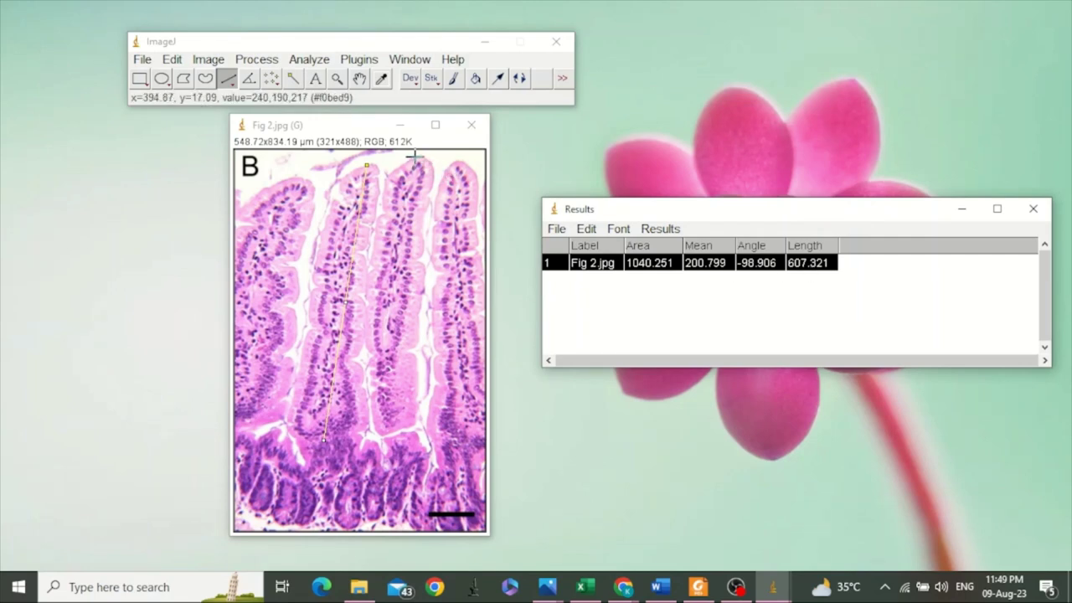
drag(416, 156, 398, 448)
click(309, 58)
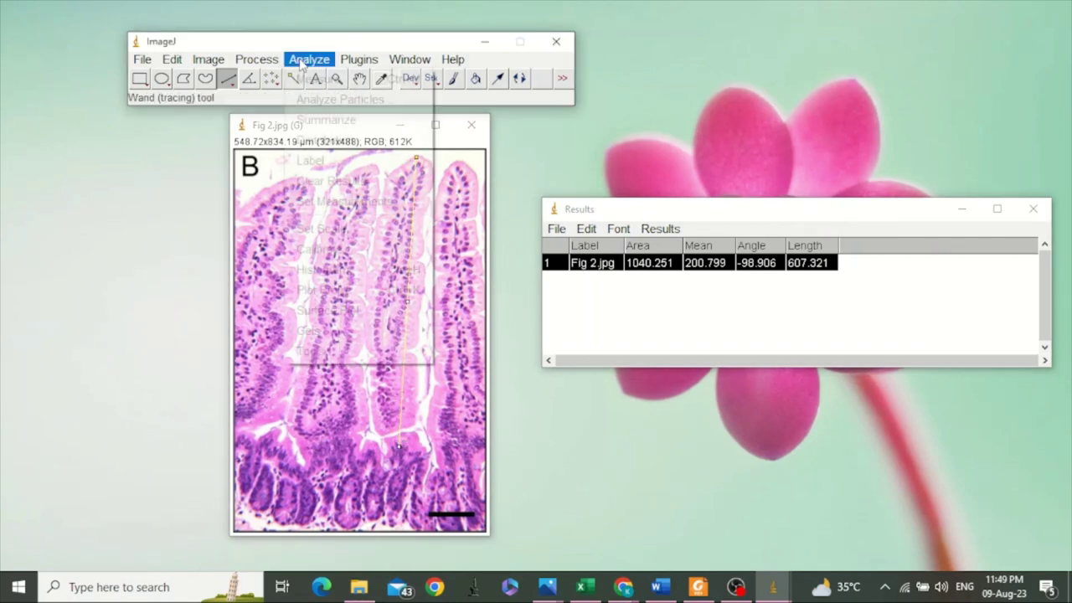
click(316, 80)
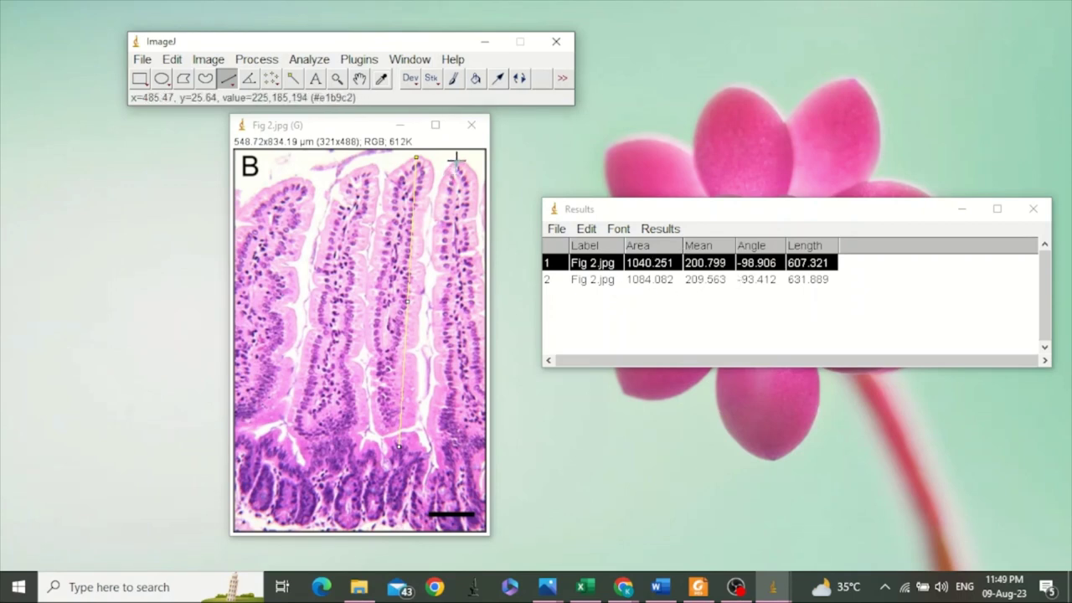
Measure the rightmost villus (600.197 µm) and copy all three Results rows
drag(456, 160, 462, 436)
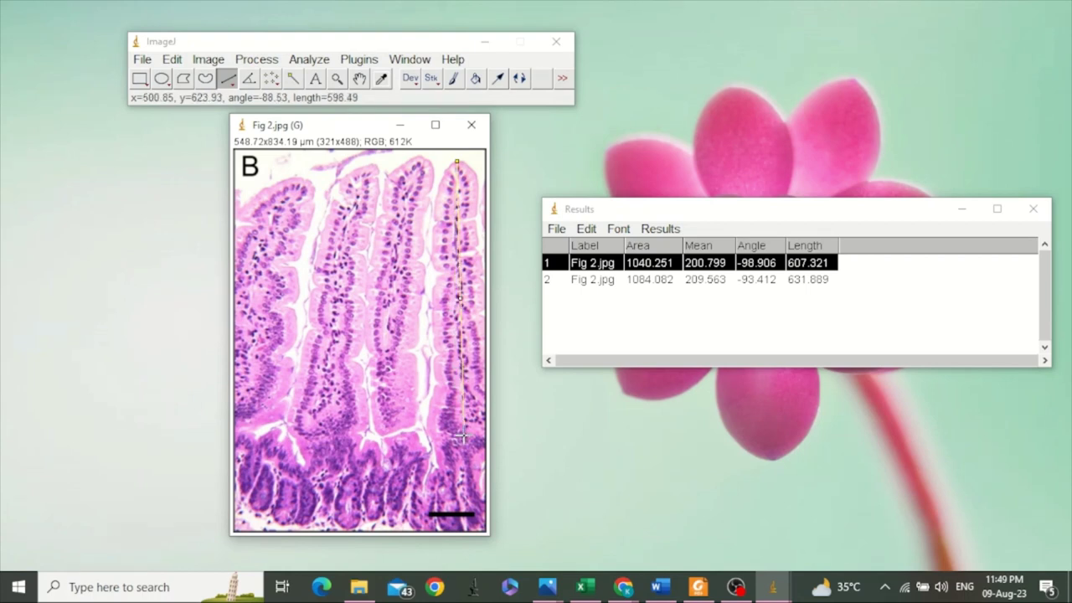
click(305, 60)
click(318, 79)
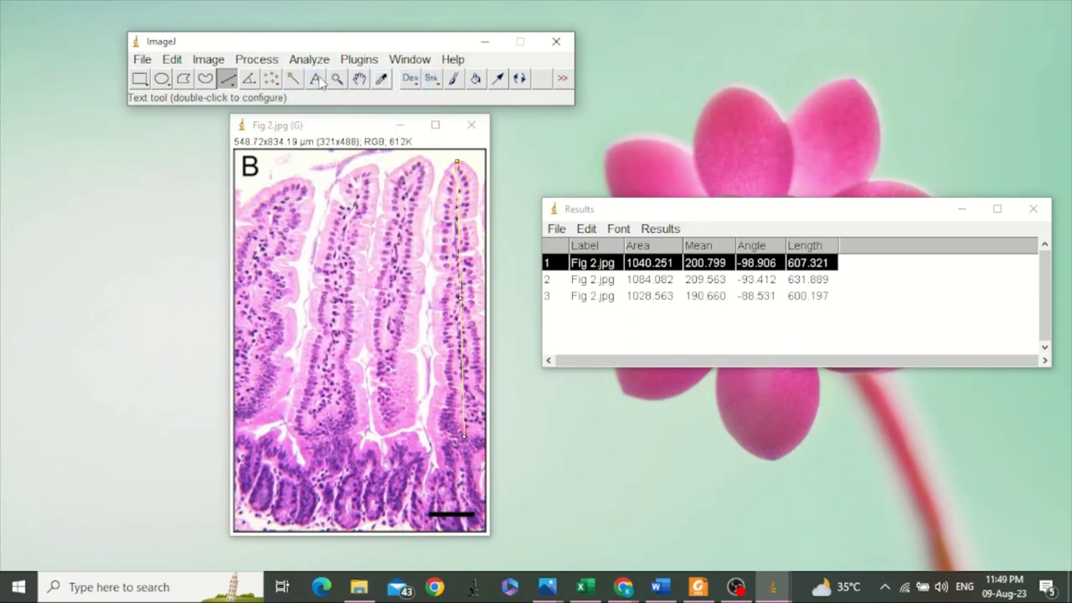
drag(713, 318, 664, 266)
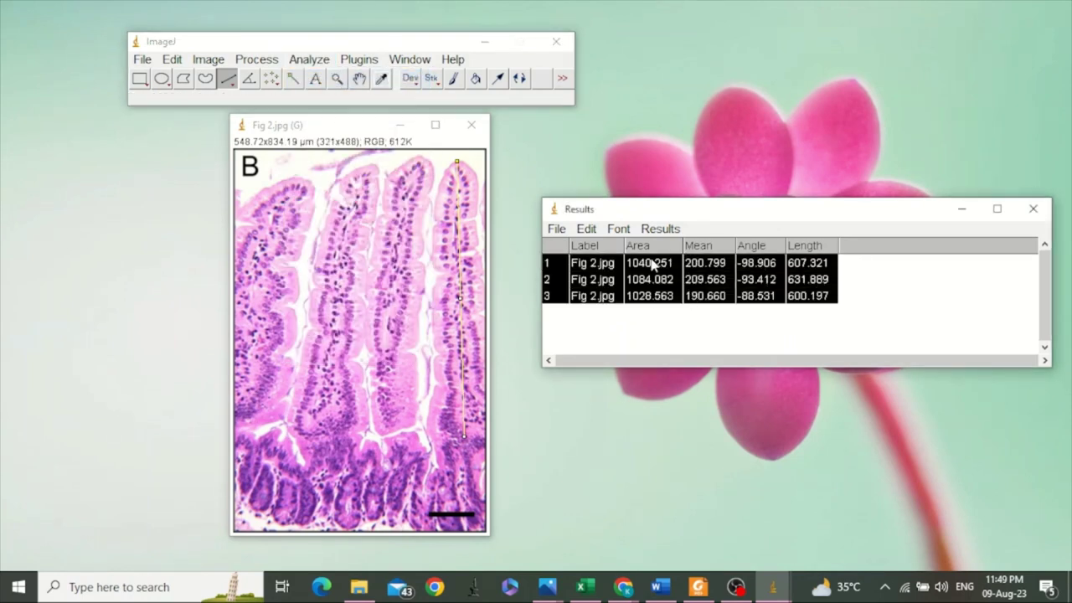
right_click(704, 284)
click(722, 328)
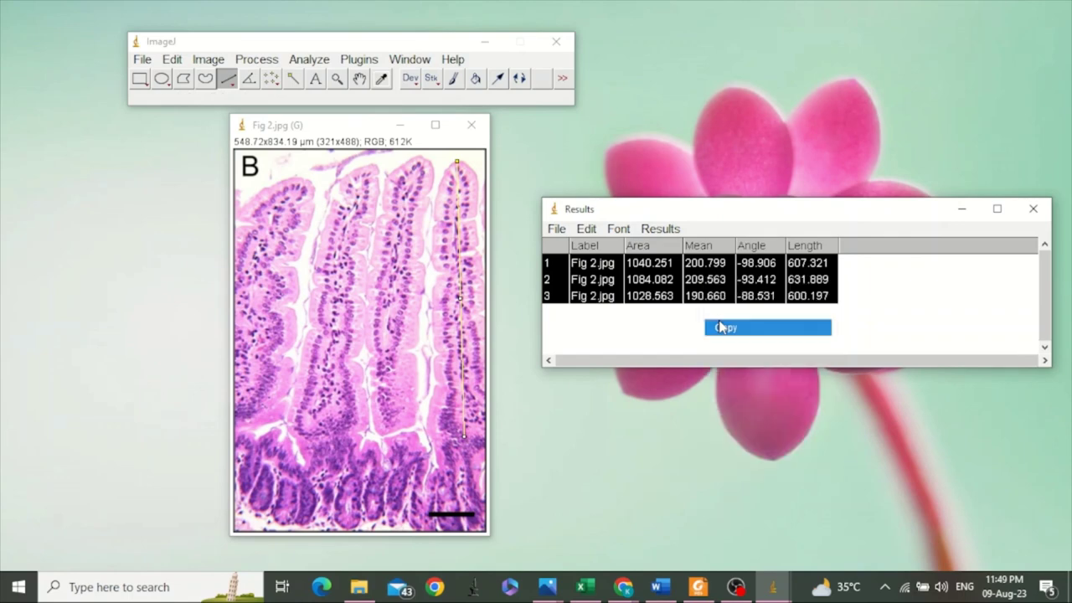
Paste the villus rows at B3, add a VH heading in G2 and fill G2:G5 yellow
click(585, 589)
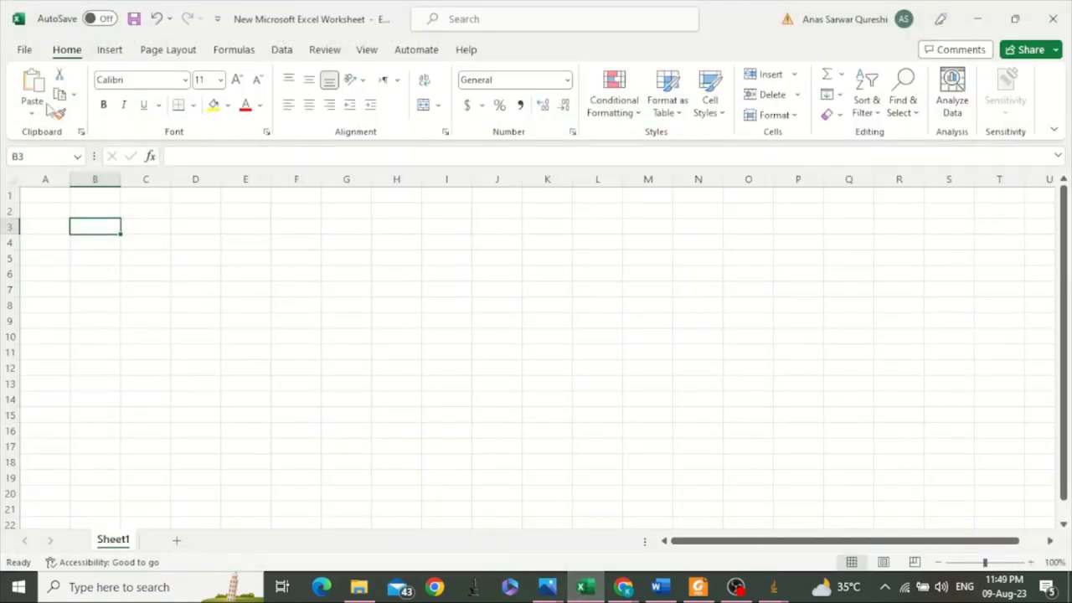
click(32, 83)
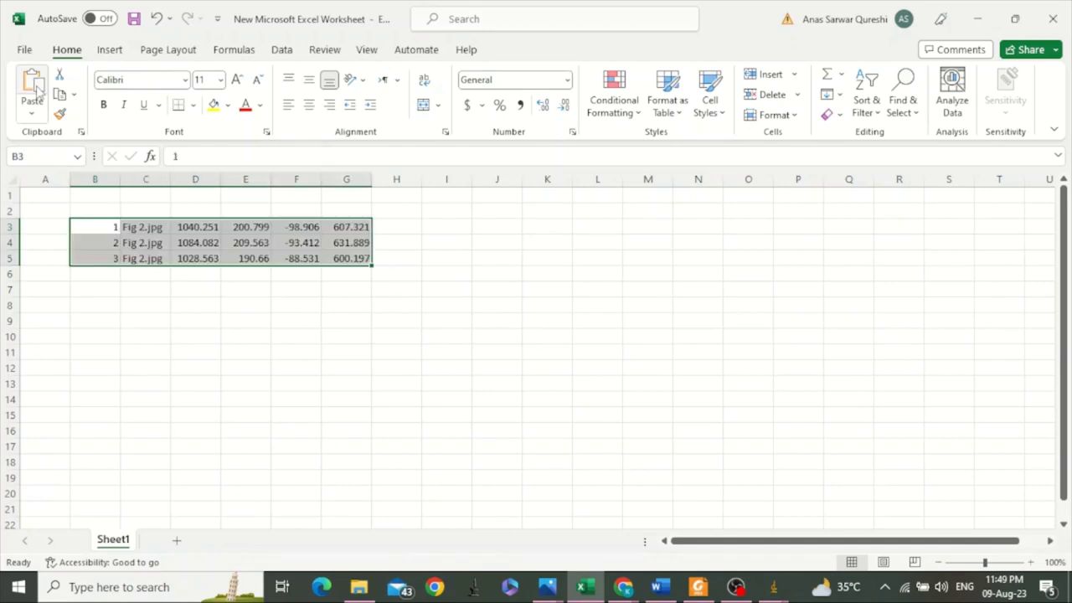
click(340, 213)
text(VH)
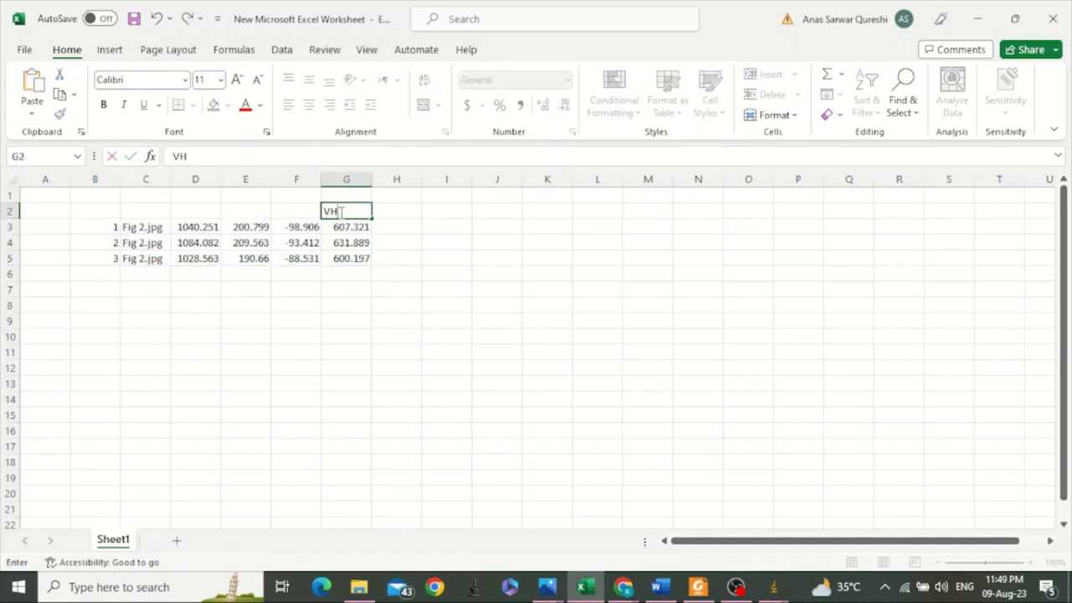
key(Return)
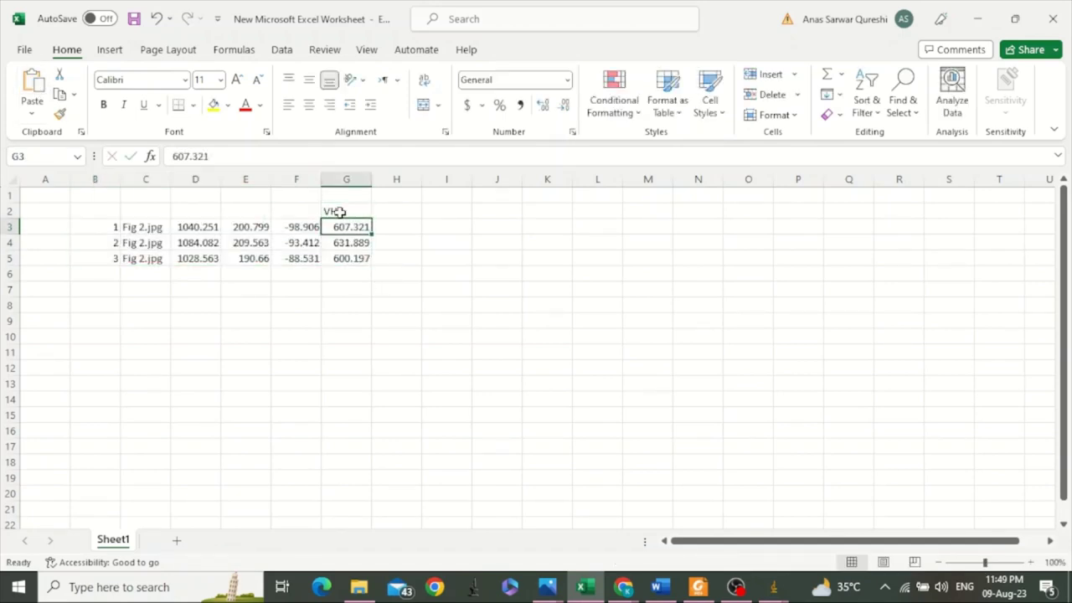
drag(342, 213, 347, 259)
click(215, 105)
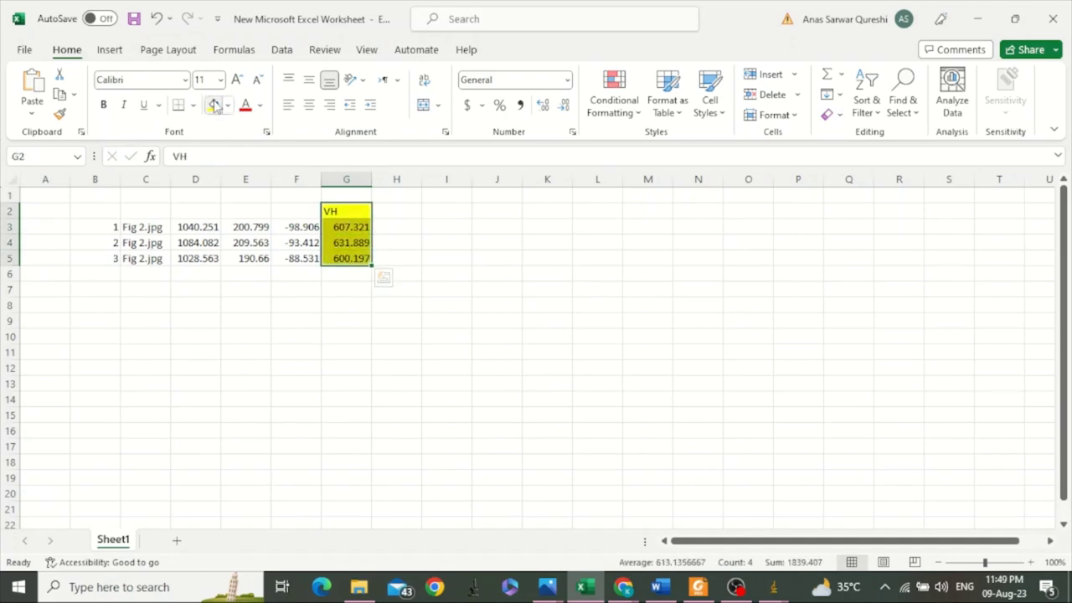
click(978, 18)
Clear the Results table, declining to save the 3 villus measurements
right_click(800, 281)
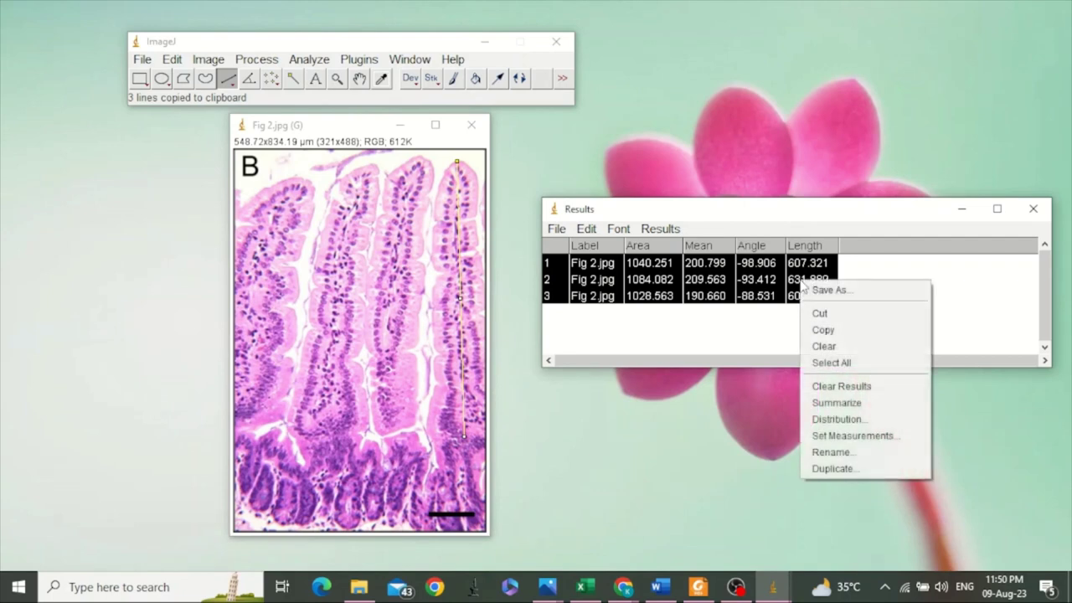
click(825, 391)
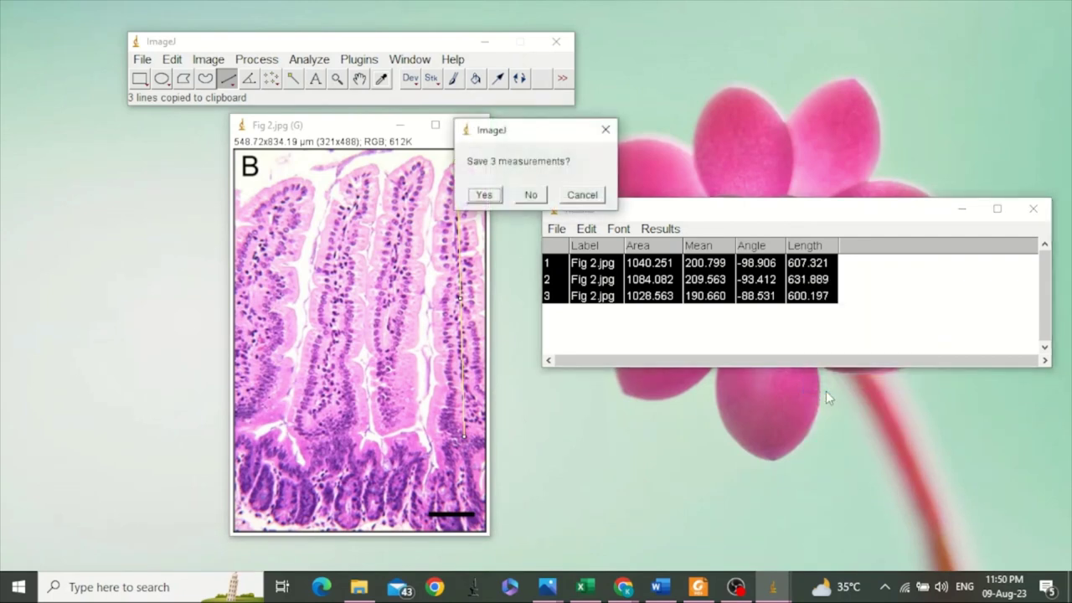
click(531, 195)
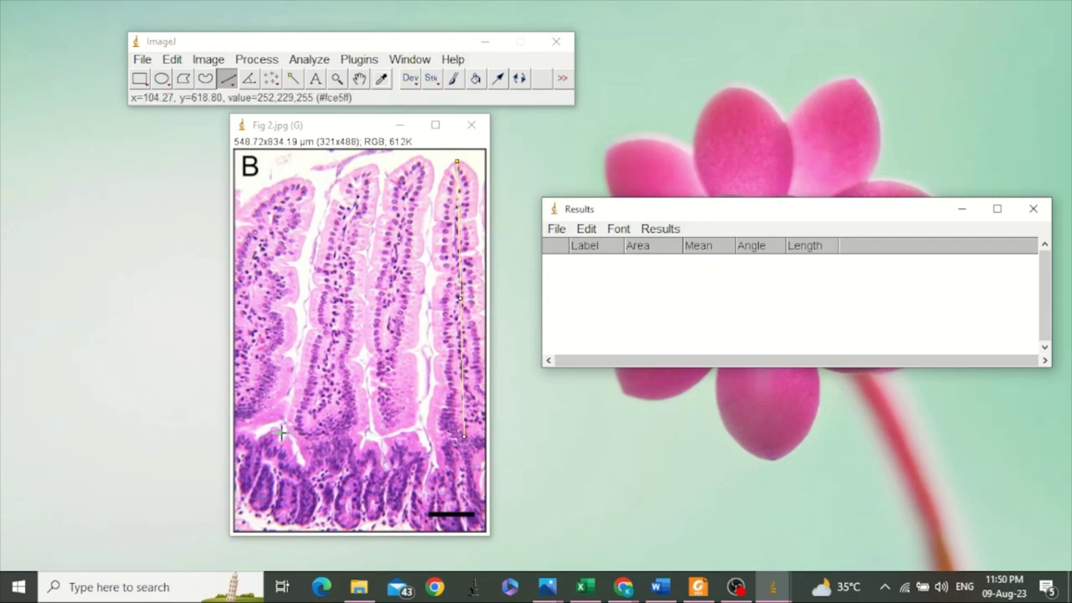
Measure two crypt depths, 180.809 and 181.326 µm, with straight lines
drag(282, 433, 259, 513)
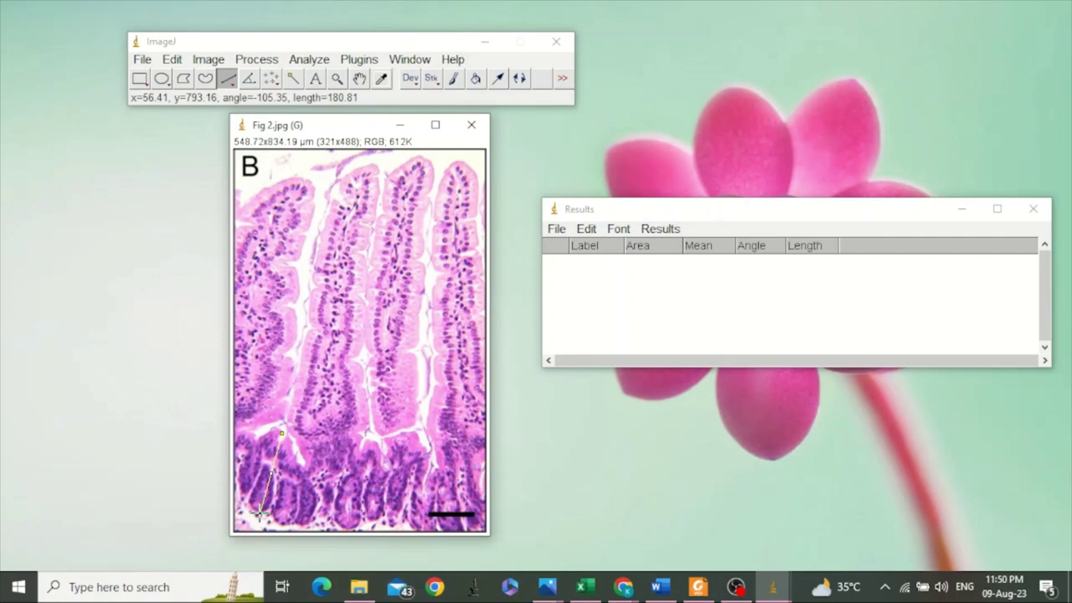
click(309, 59)
click(313, 78)
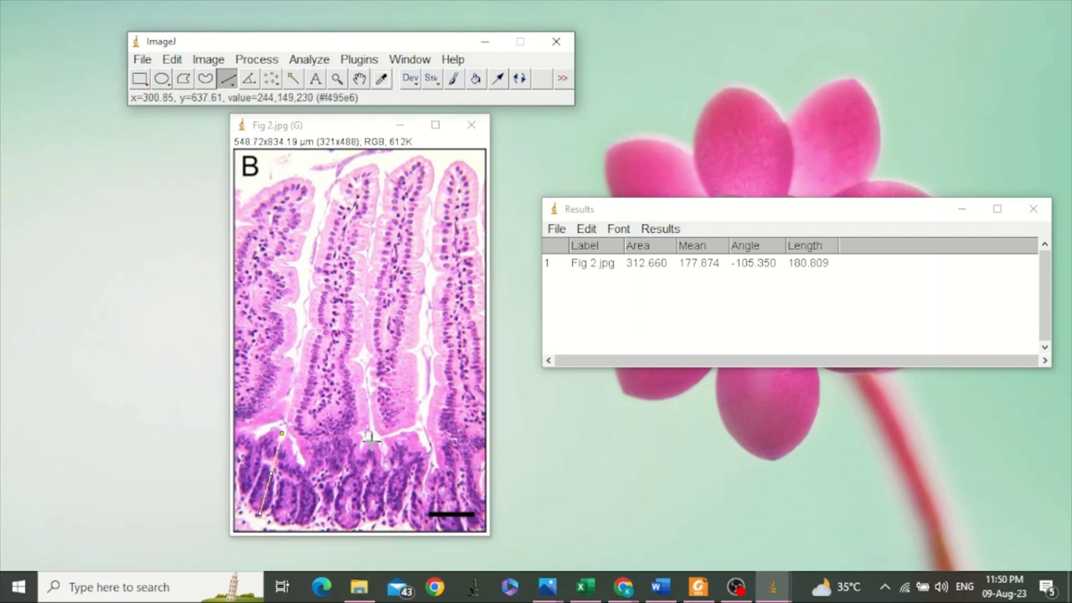
drag(370, 437, 368, 522)
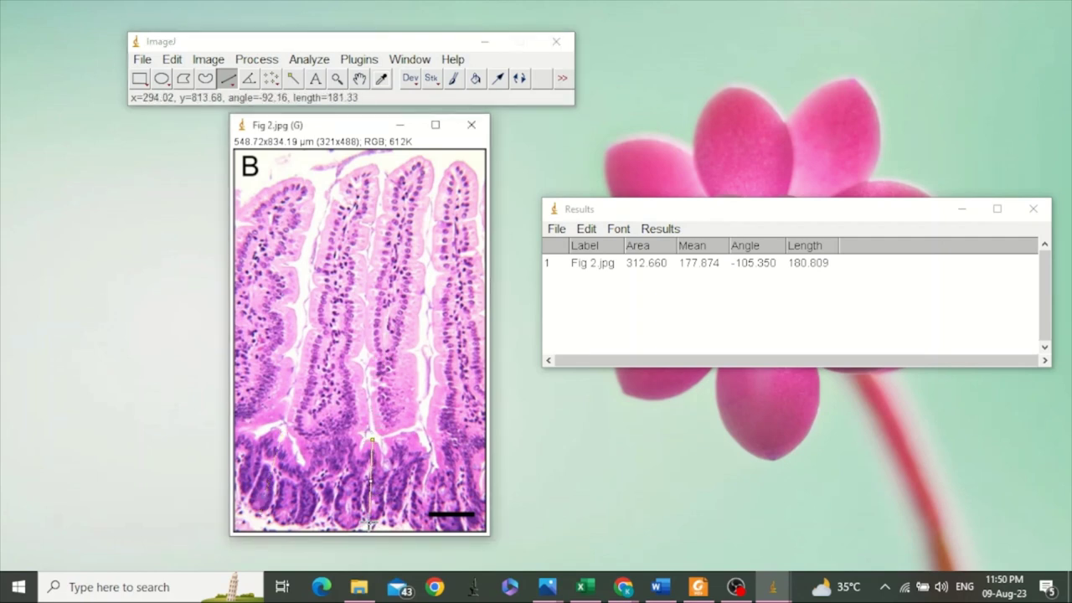
click(309, 59)
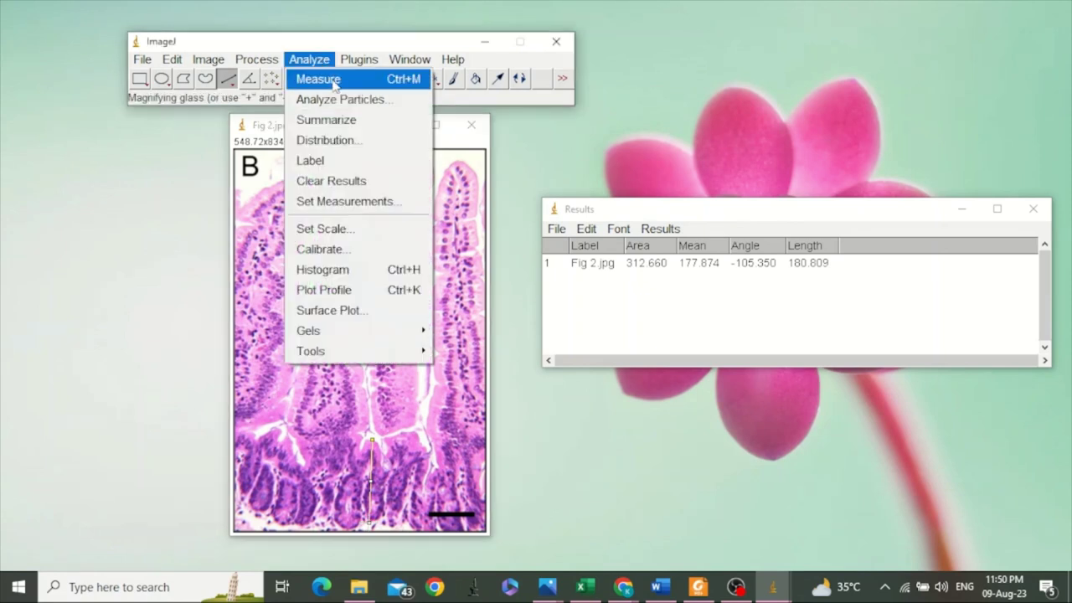
click(314, 76)
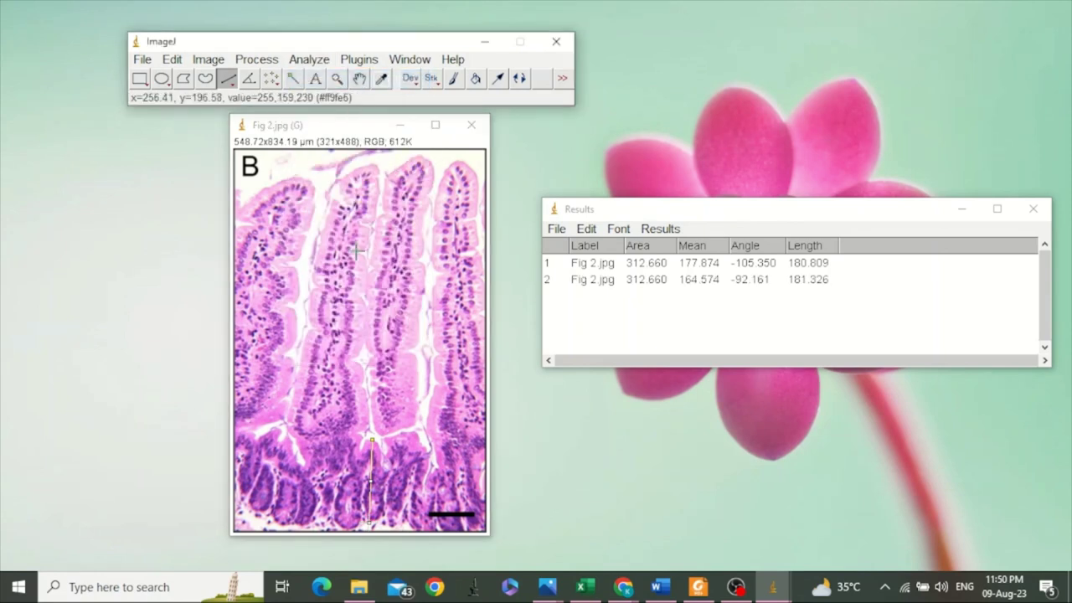
Measure a third crypt (131.635 µm) and copy all three result rows
click(433, 466)
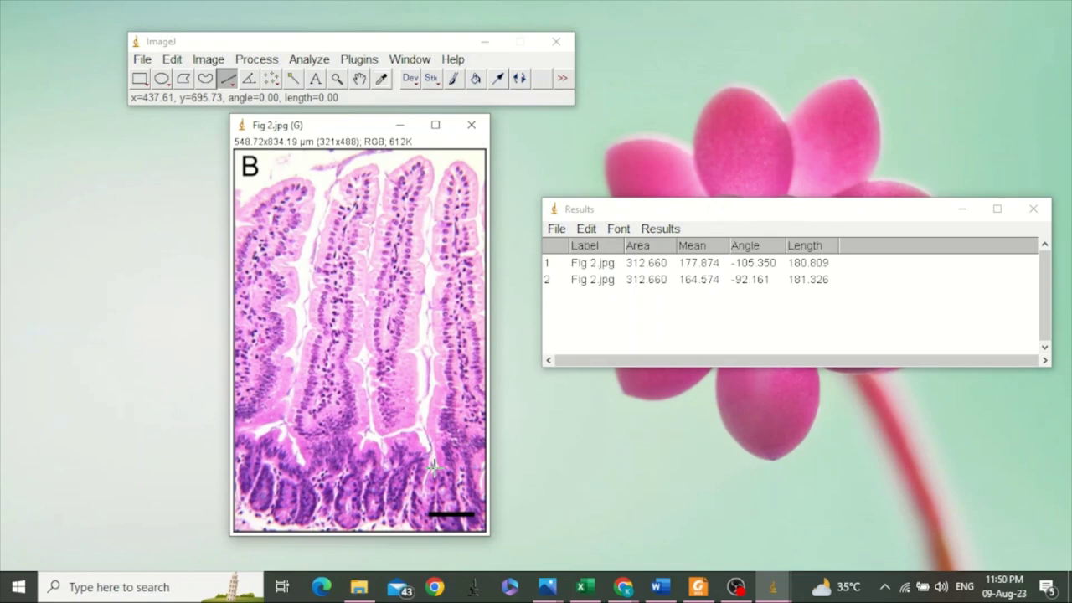
mouse_move(433, 466)
mouse_down()
mouse_move(435, 539)
mouse_move(436, 529)
mouse_up()
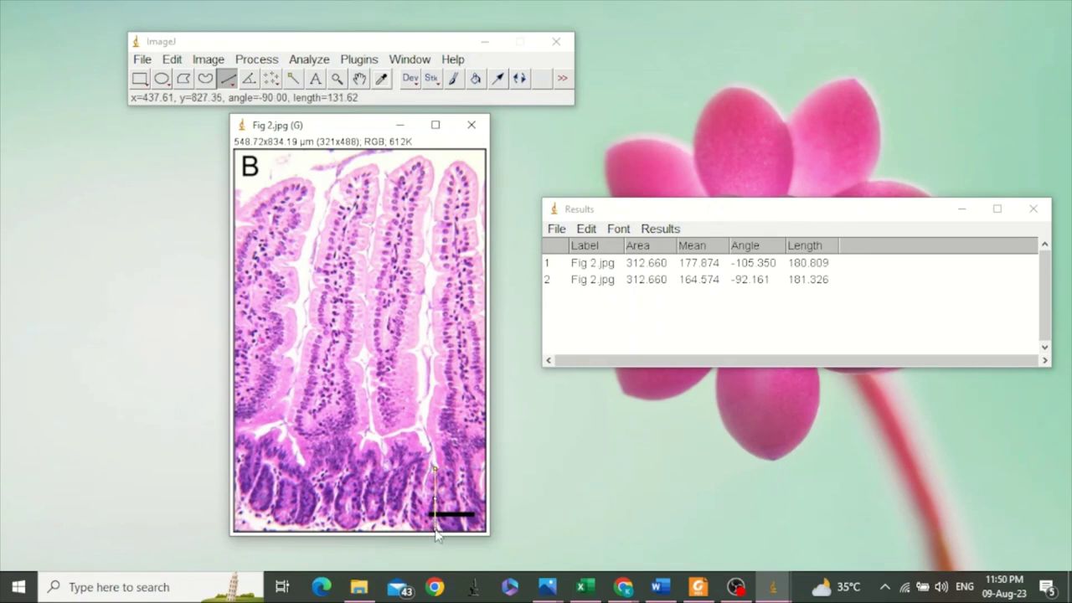
click(309, 60)
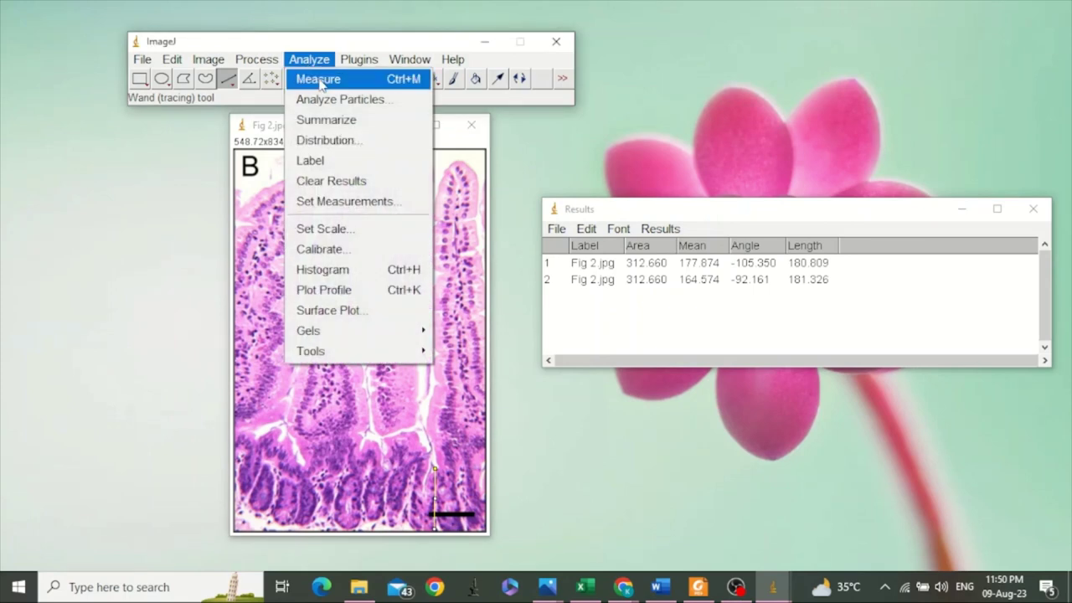
click(321, 82)
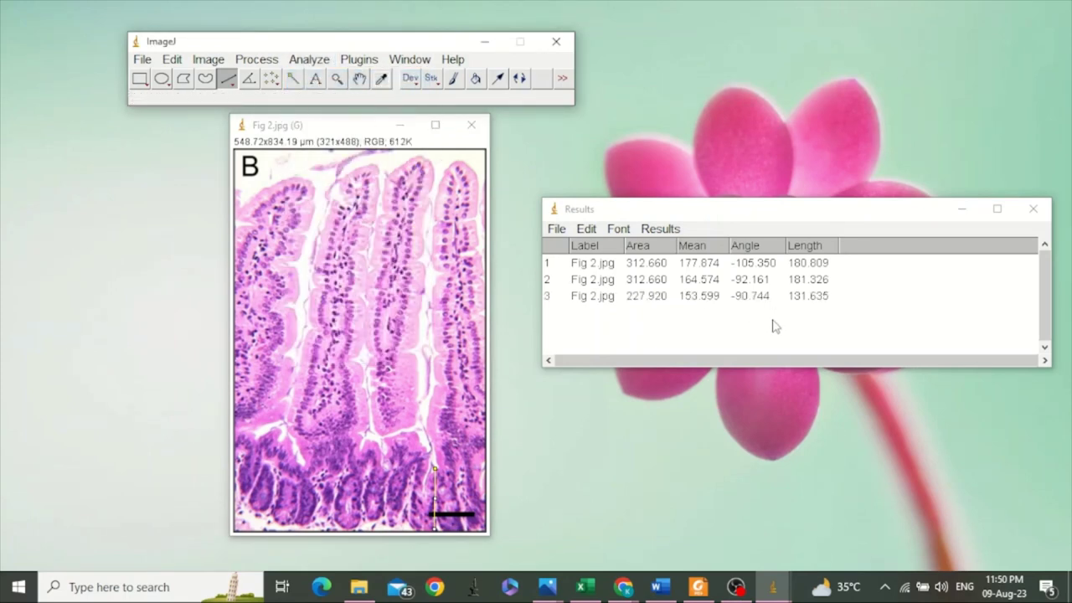
drag(773, 326, 709, 263)
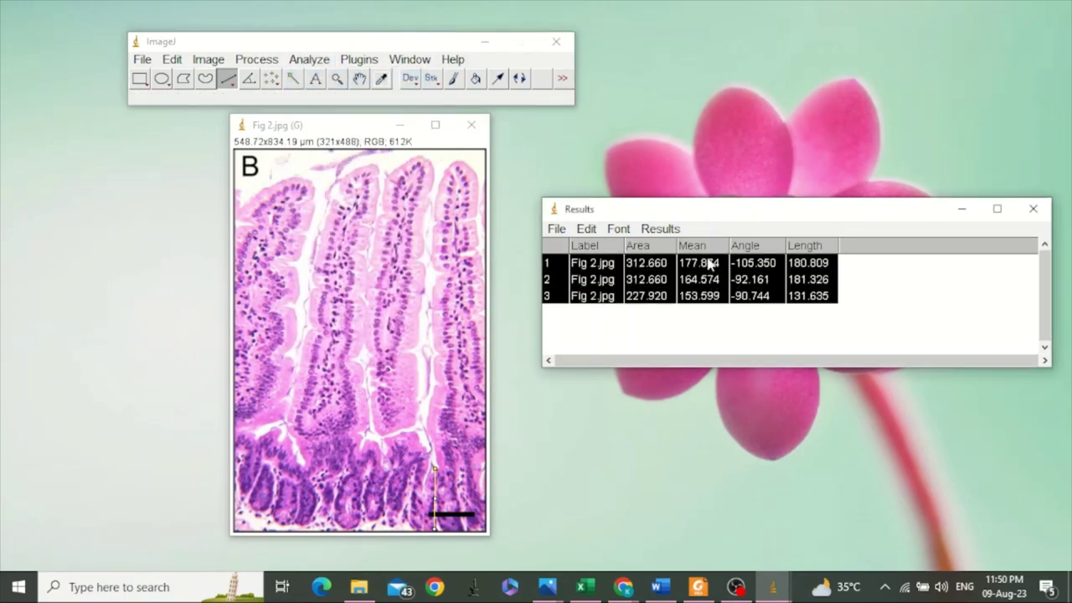
right_click(710, 263)
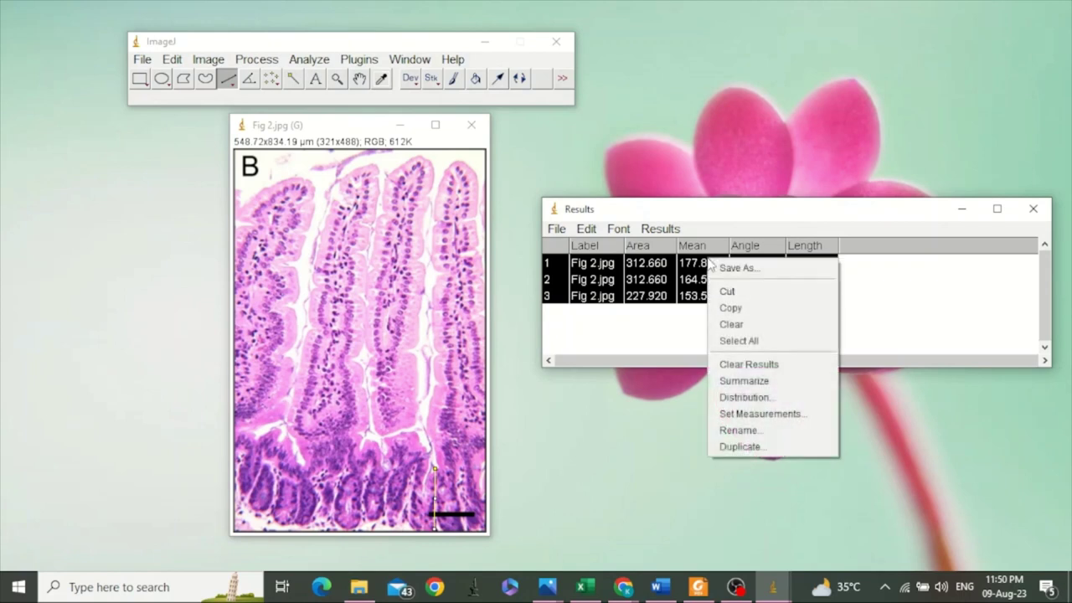
click(732, 311)
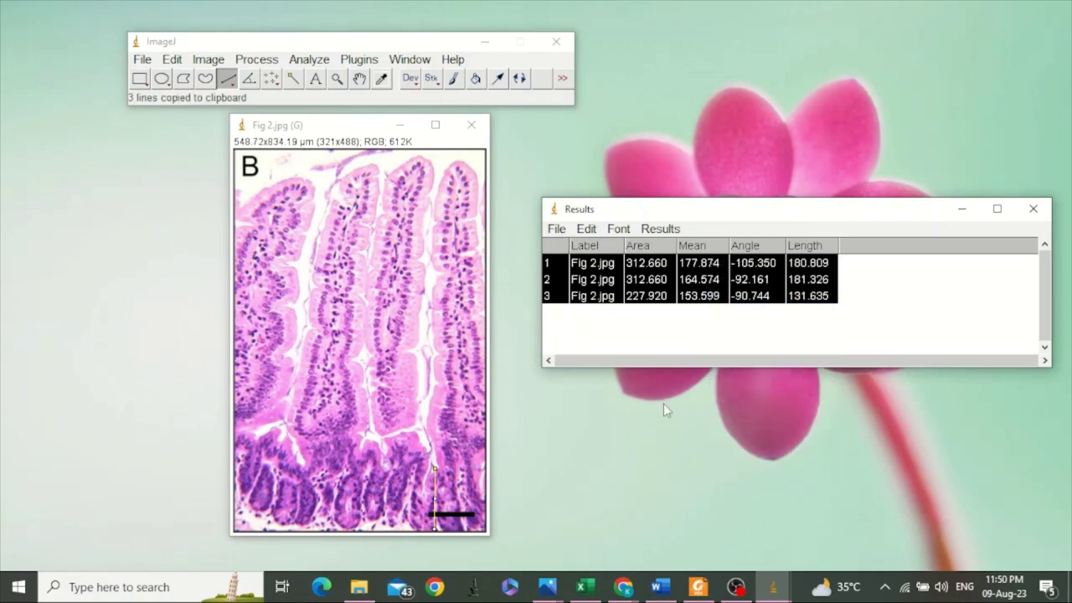
Paste the crypt rows at I3, head column N 'CD' and fill N2:N5 yellow, then select Q3
click(584, 586)
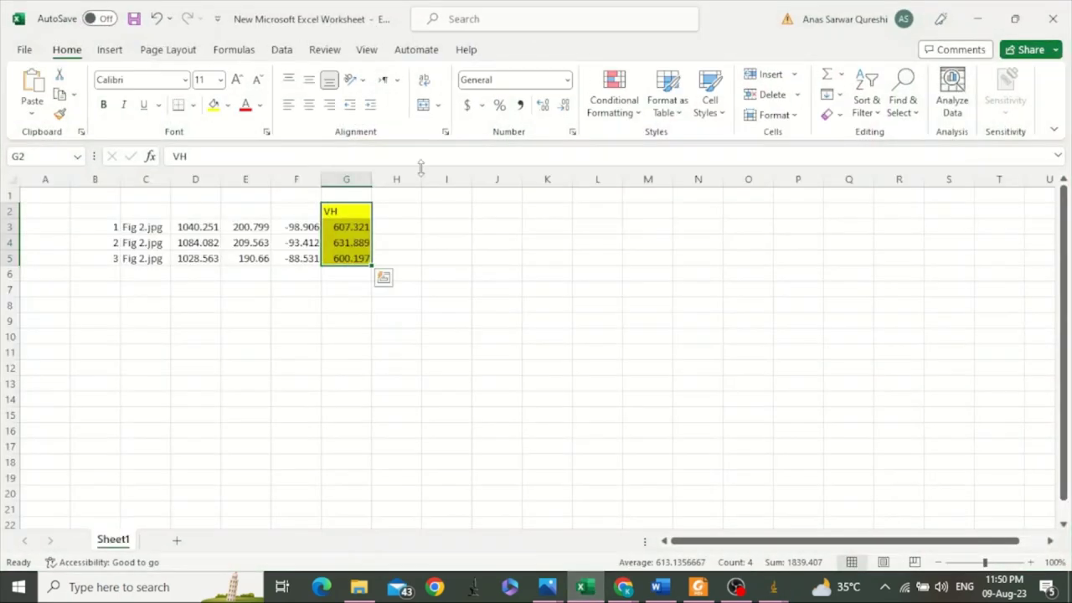
click(459, 223)
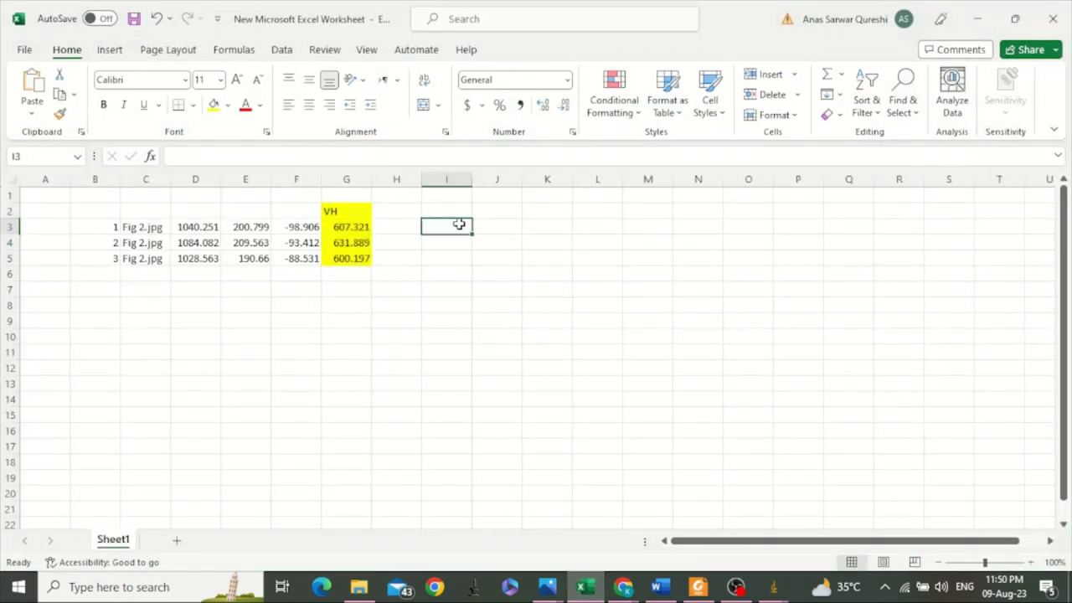
click(35, 84)
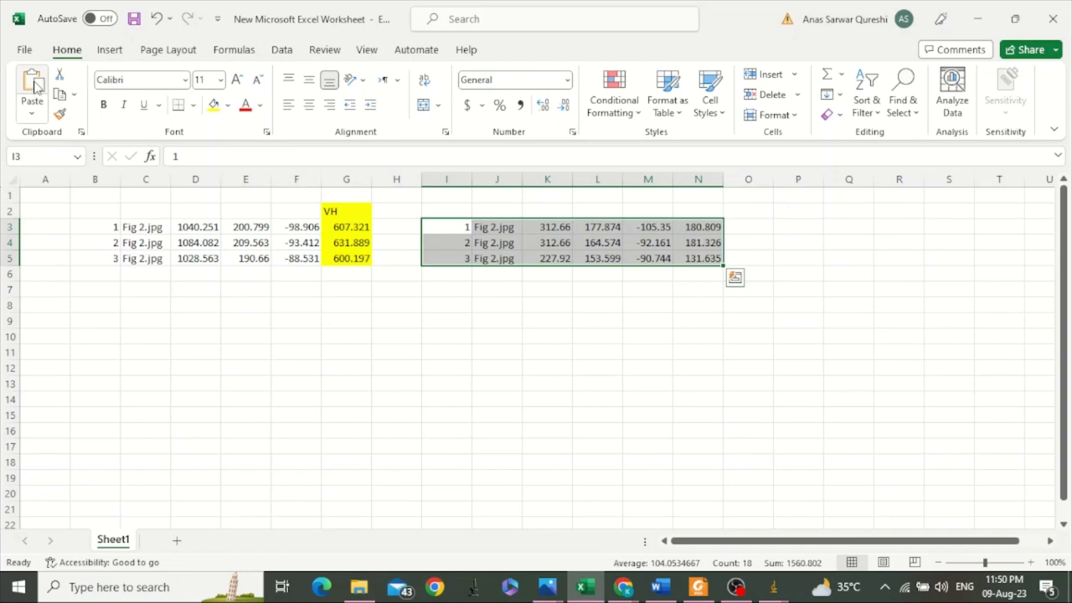
click(697, 215)
text(CD)
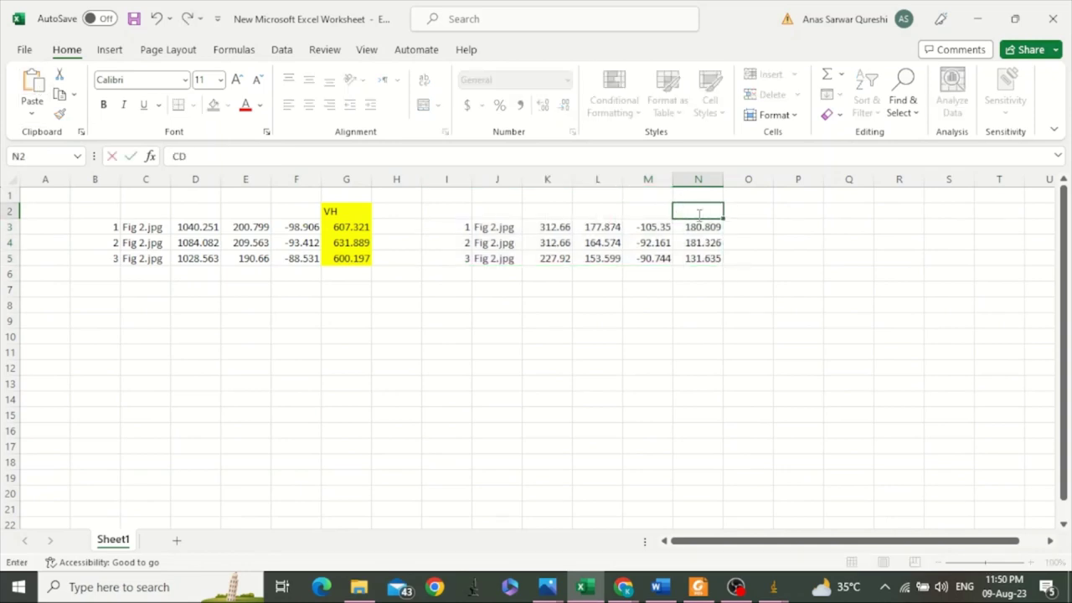
key(ctrl+shift+Down)
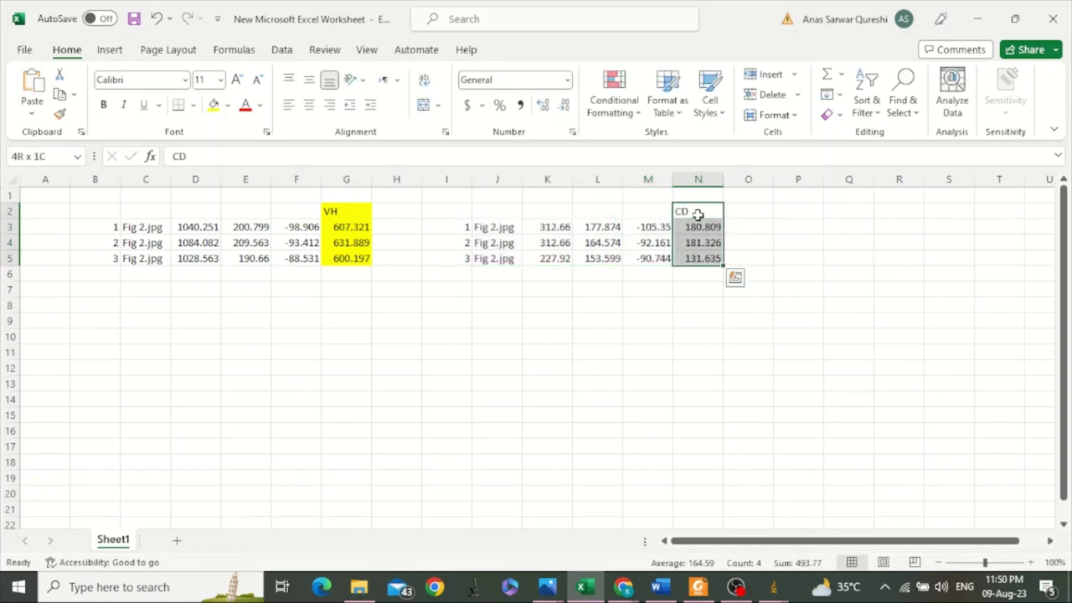
click(213, 105)
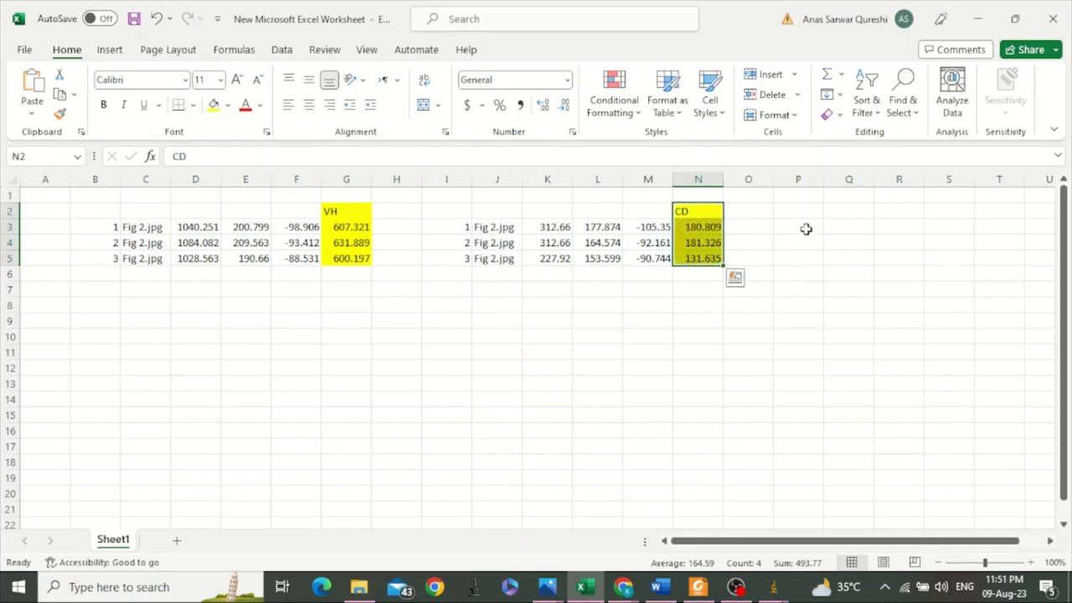
click(834, 214)
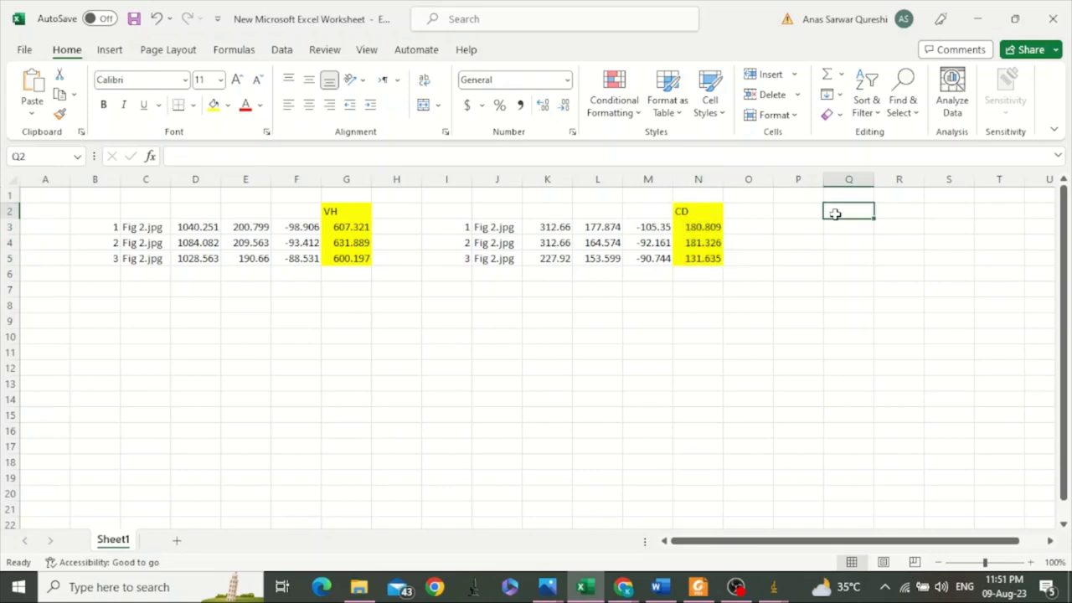
click(855, 224)
Back in ImageJ, clear the three crypt measurements from Results without saving them
click(976, 19)
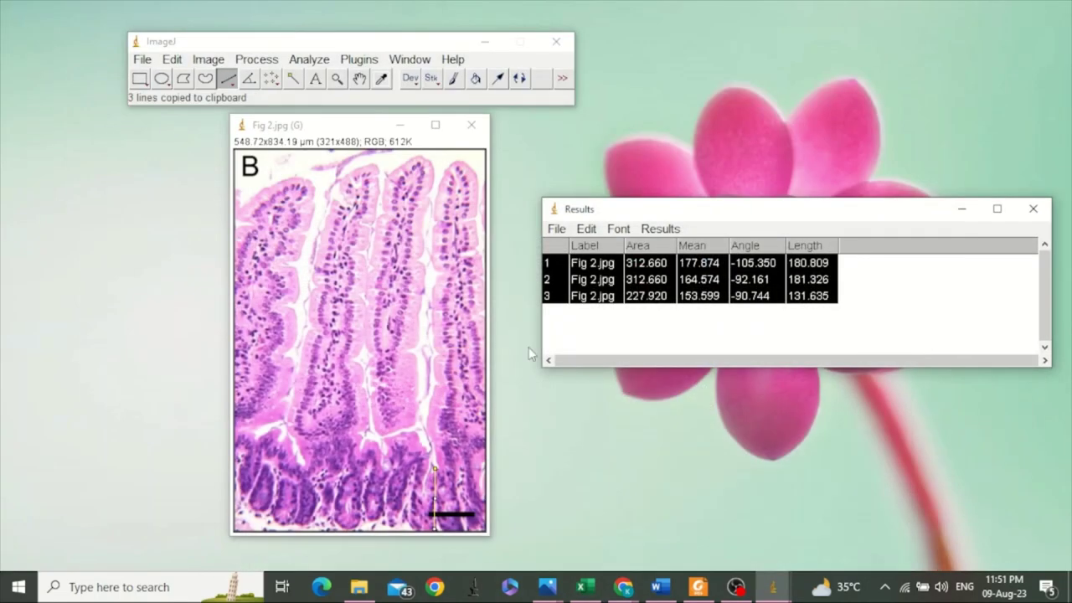
right_click(800, 288)
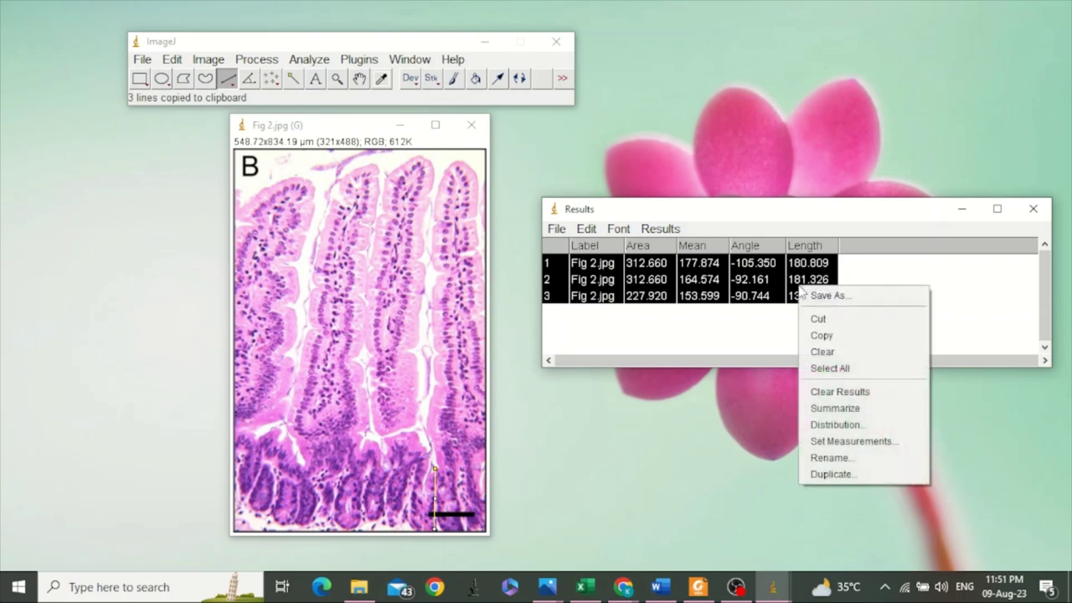
click(822, 392)
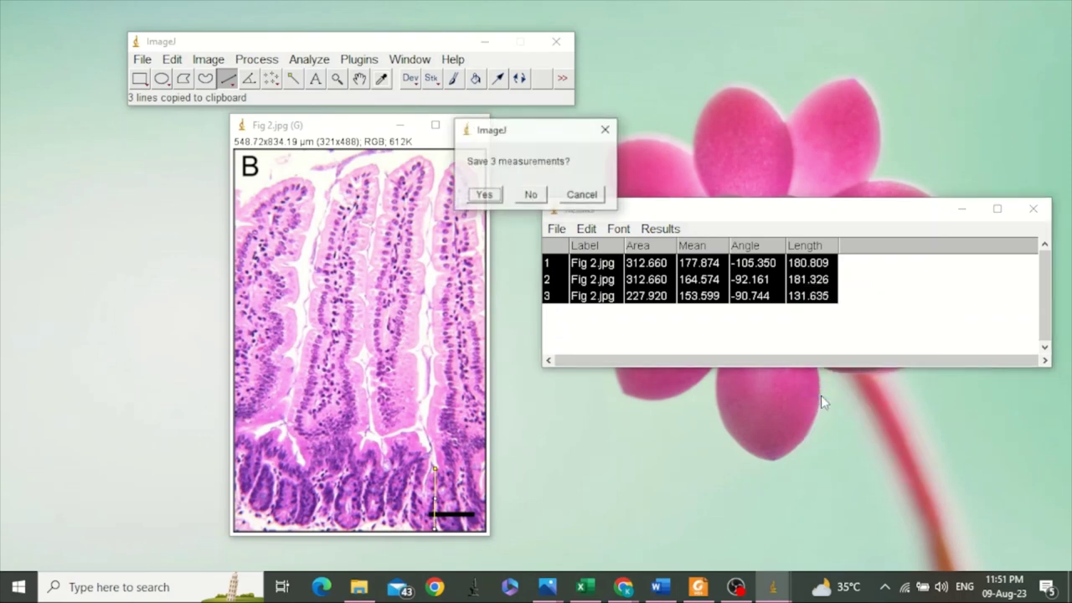
click(529, 195)
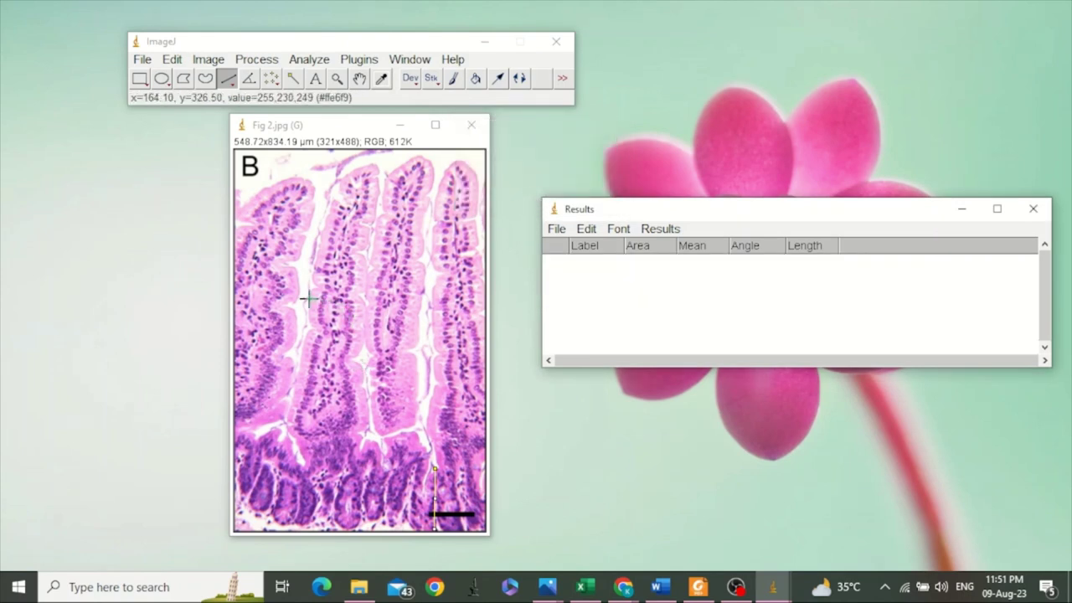
Measure three villus widths (119.707, 118.060, 114.645 µm) with straight lines, then select those result rows
drag(308, 299, 365, 299)
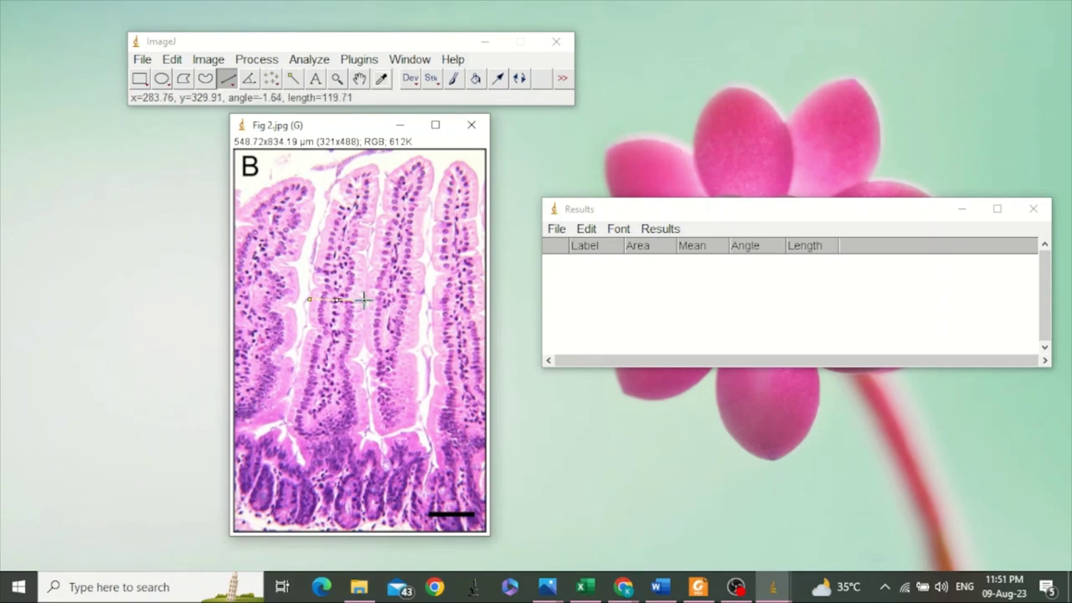
click(308, 60)
click(317, 79)
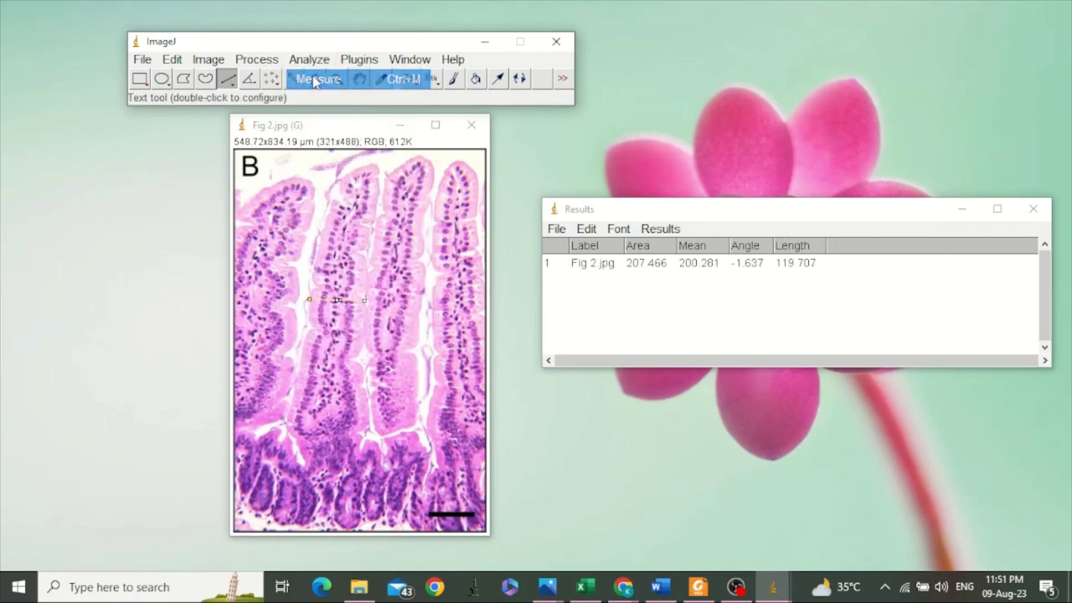
click(363, 328)
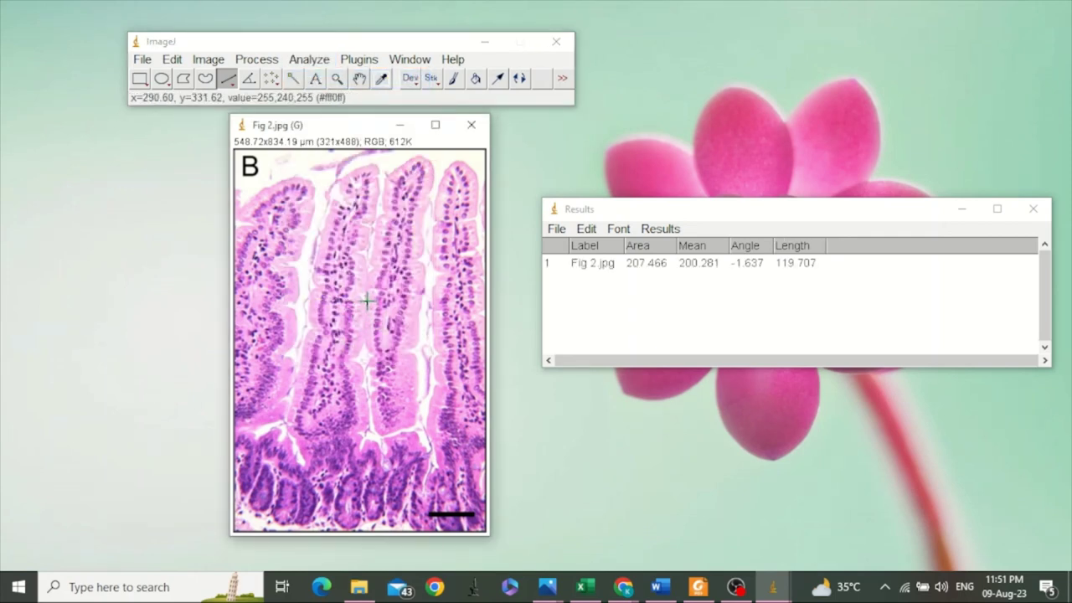
drag(367, 299, 421, 304)
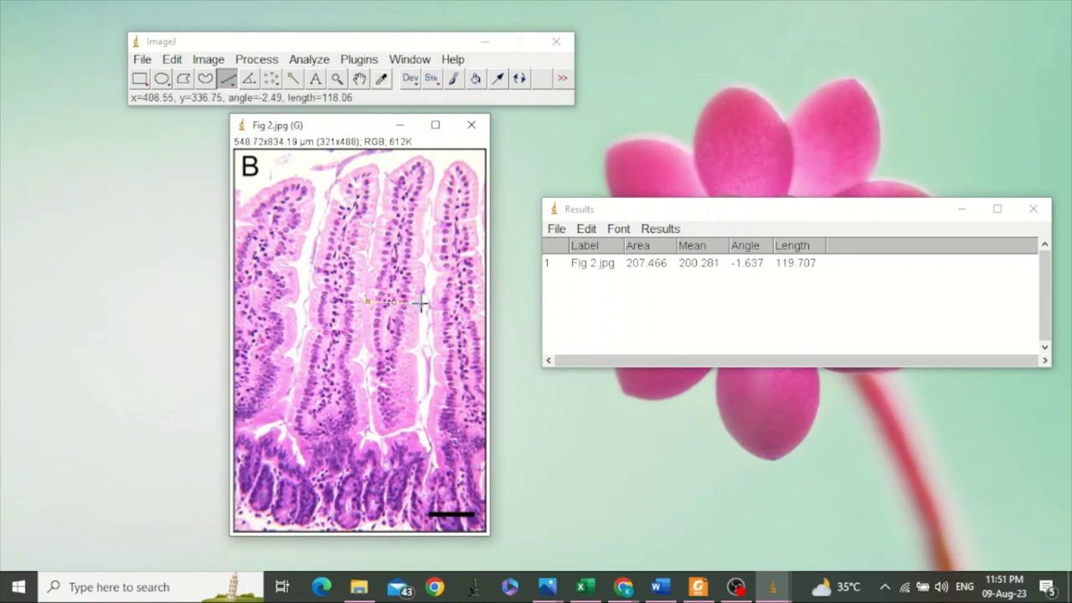
click(309, 59)
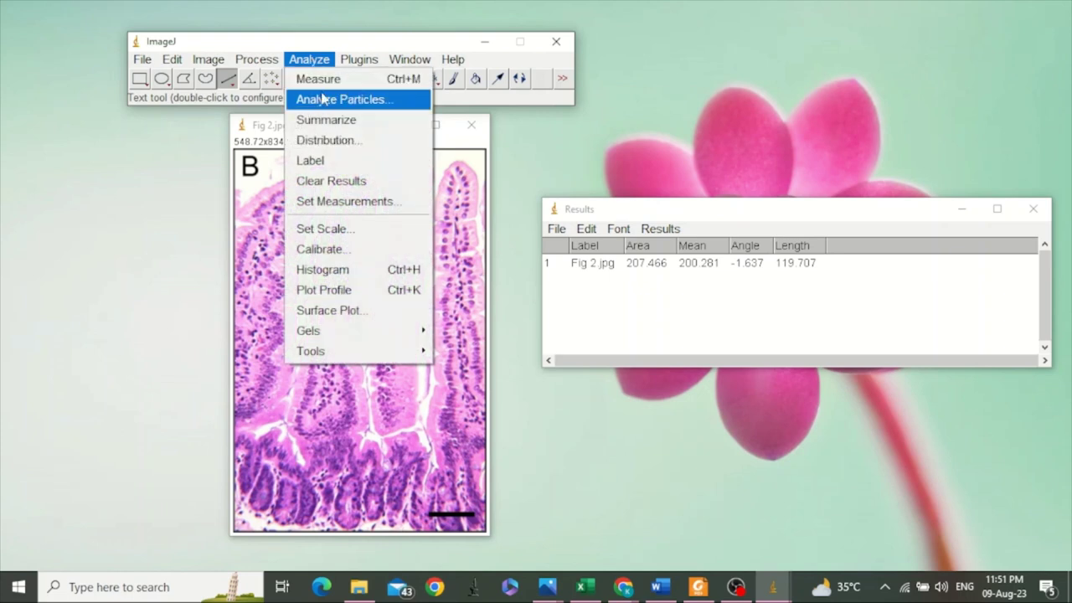
click(318, 79)
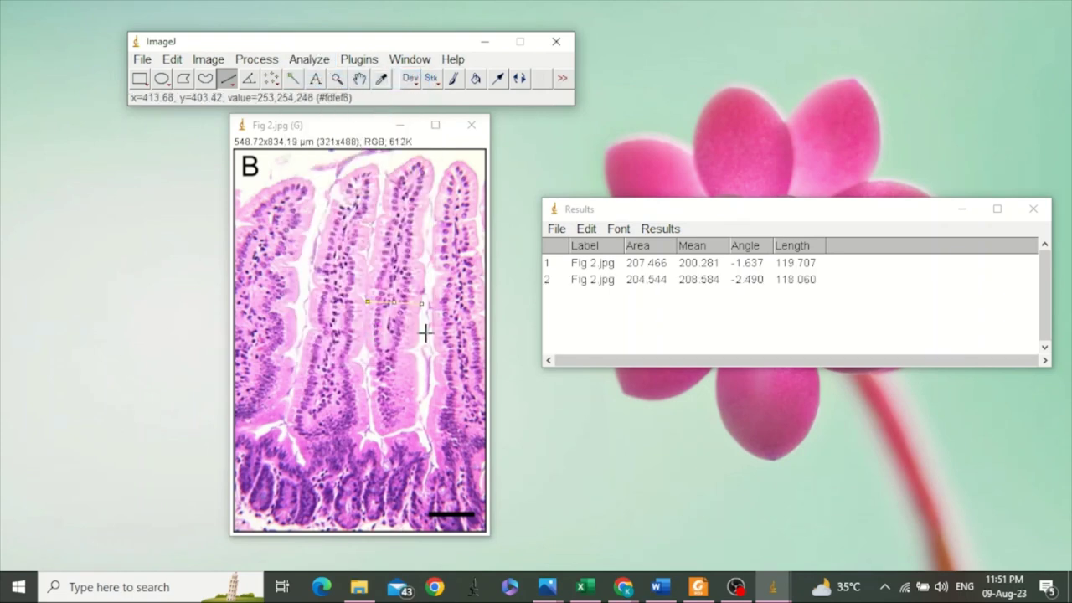
click(428, 313)
drag(429, 313, 487, 319)
click(308, 61)
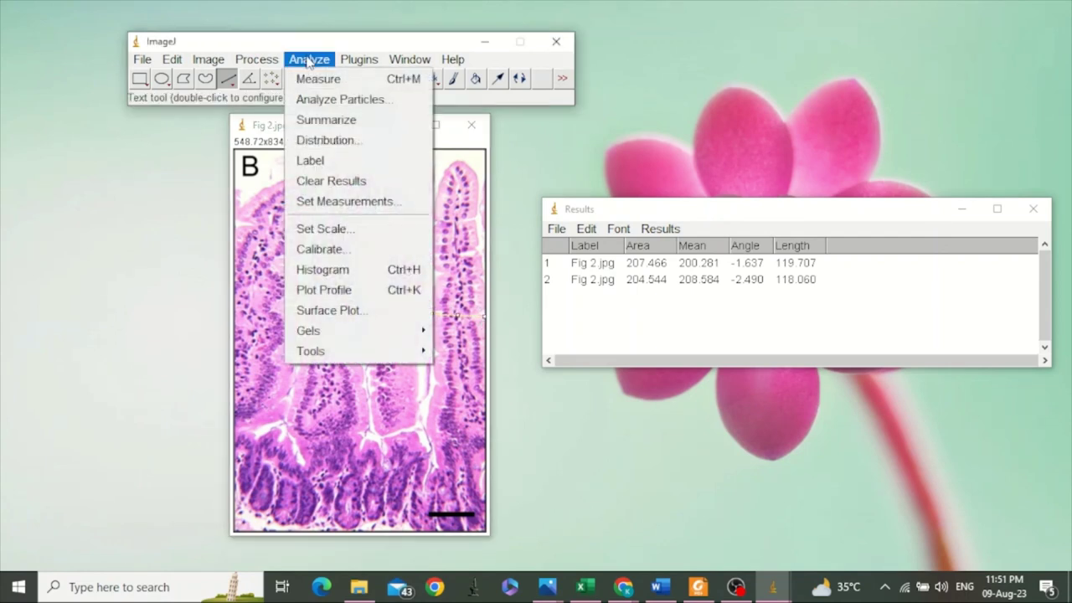
click(313, 79)
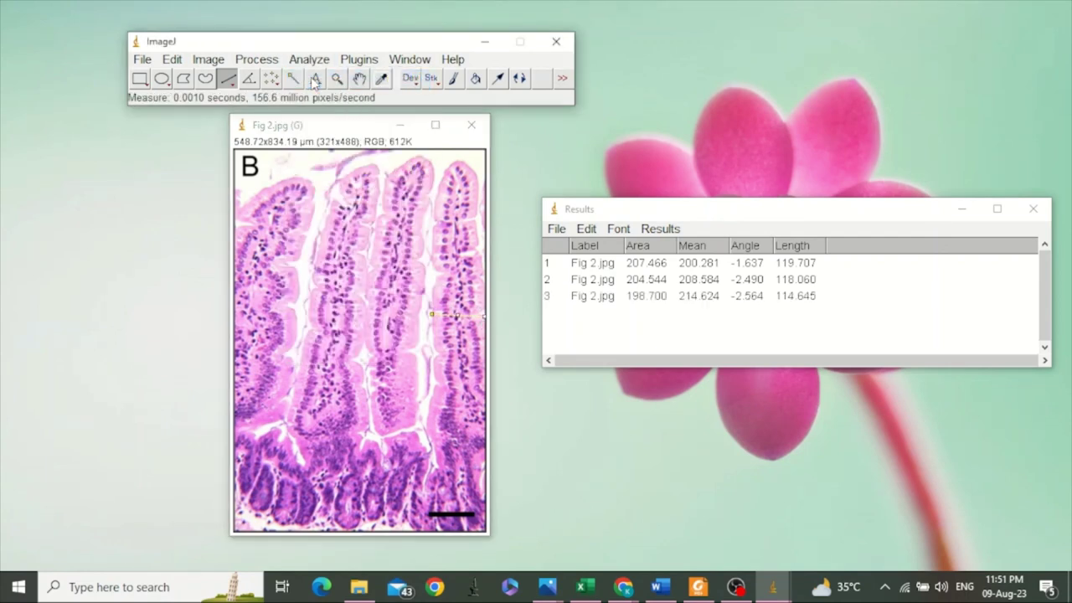
drag(628, 332, 617, 263)
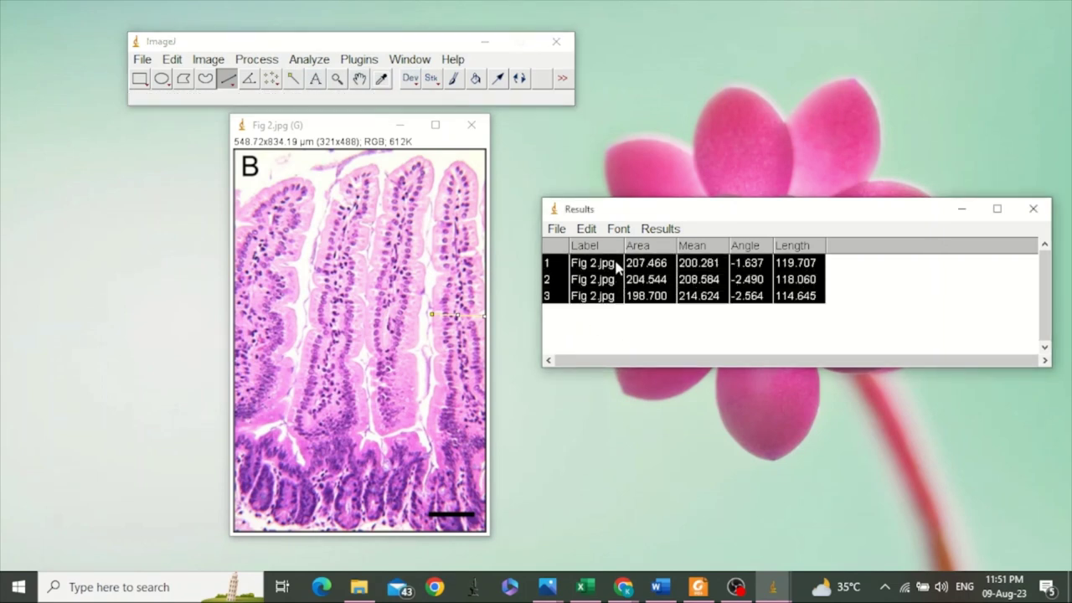
Copy the three width rows from ImageJ's Results and paste them into Excel at Q3
right_click(645, 263)
click(670, 314)
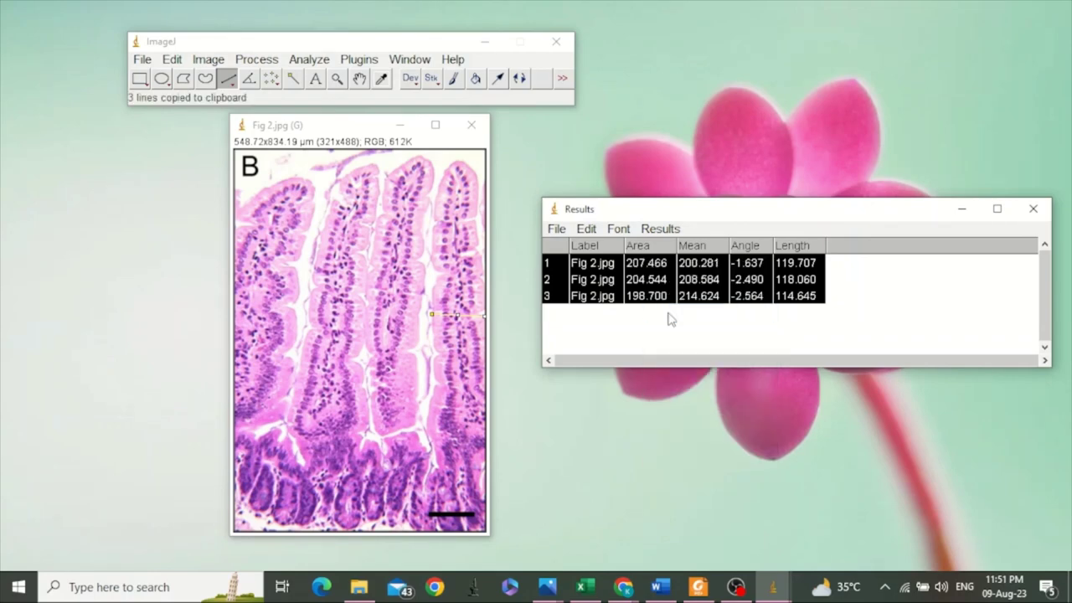
click(583, 587)
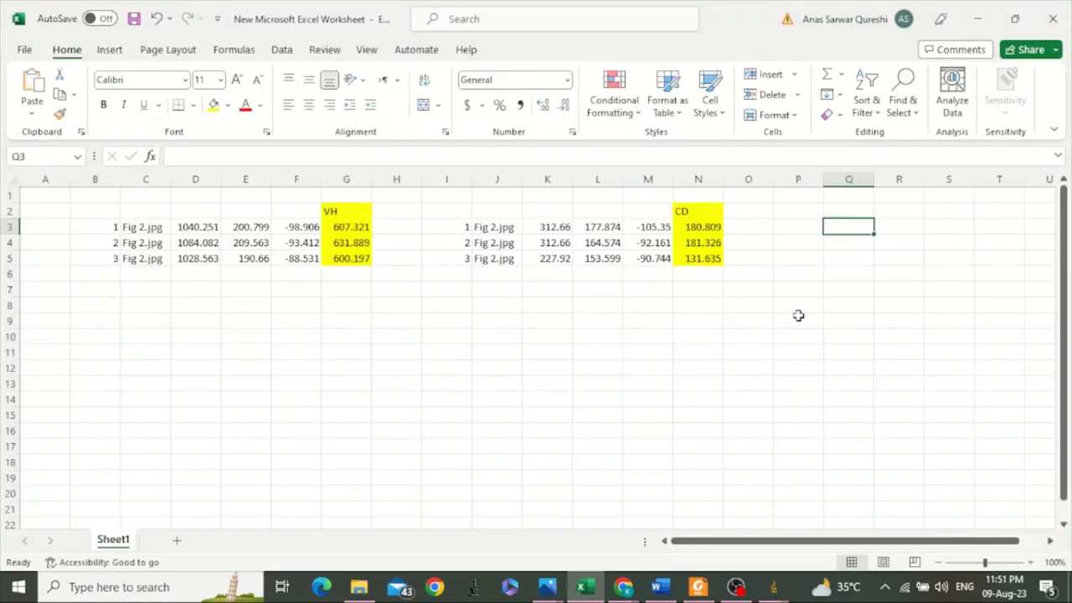
click(34, 87)
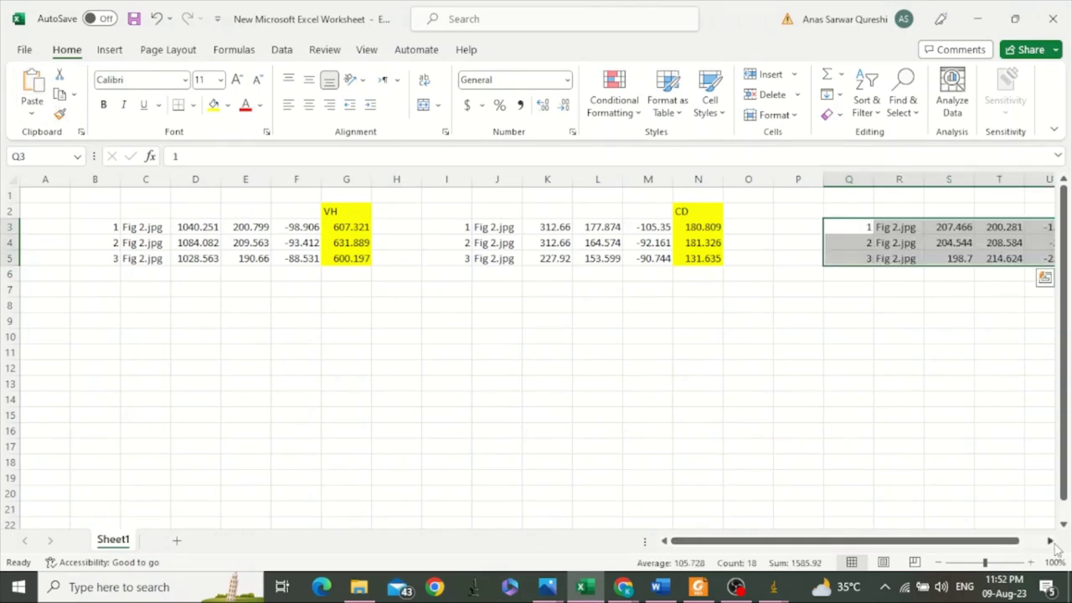
scroll(1038, 549, right, 3)
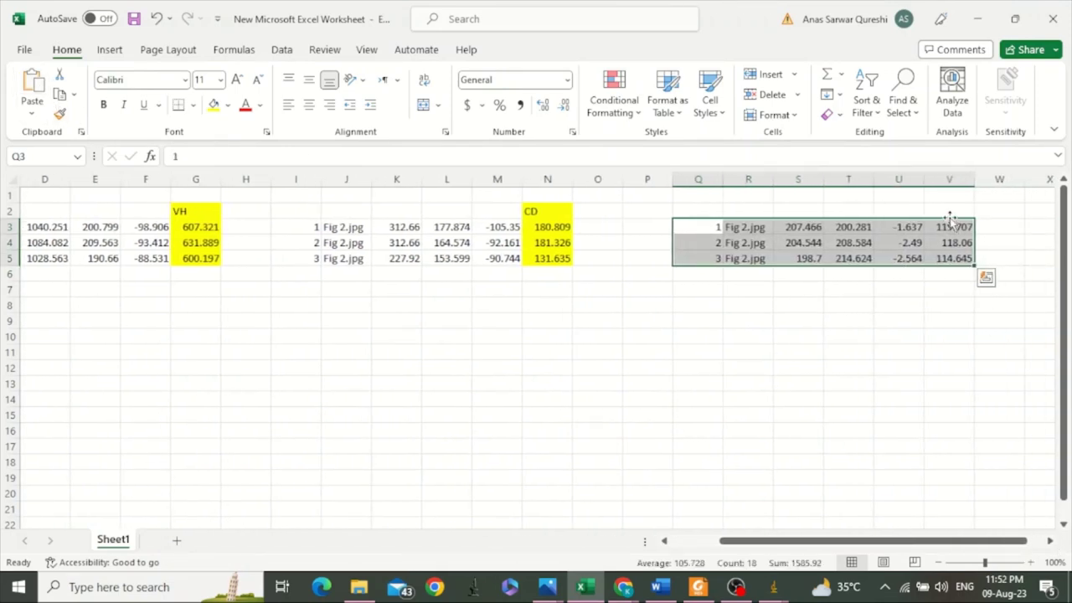
Head column V with 'VW' and fill V2:V5 yellow
click(948, 211)
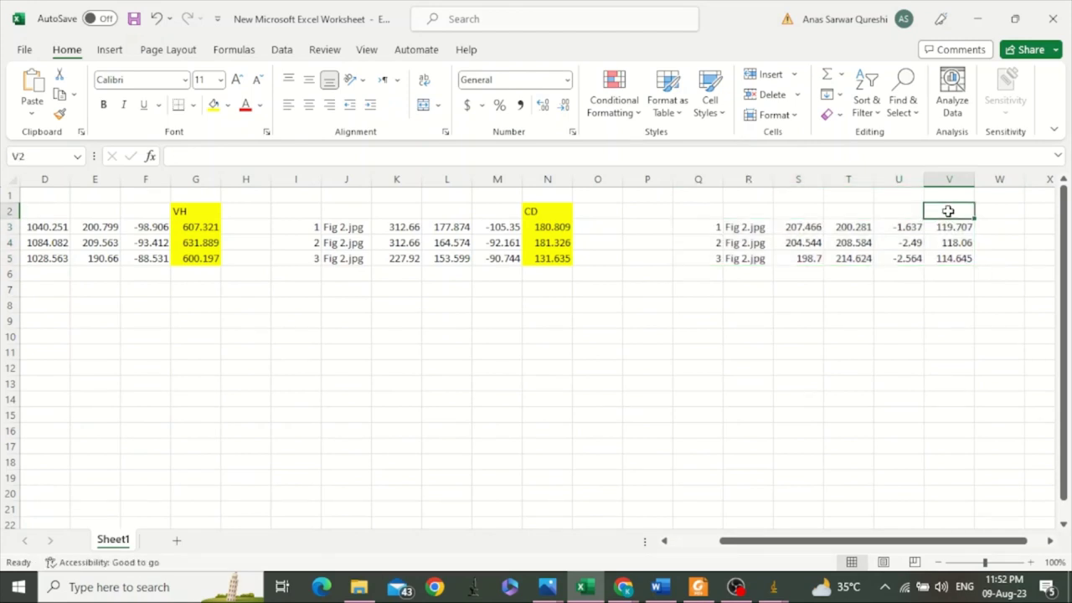
text(VV)
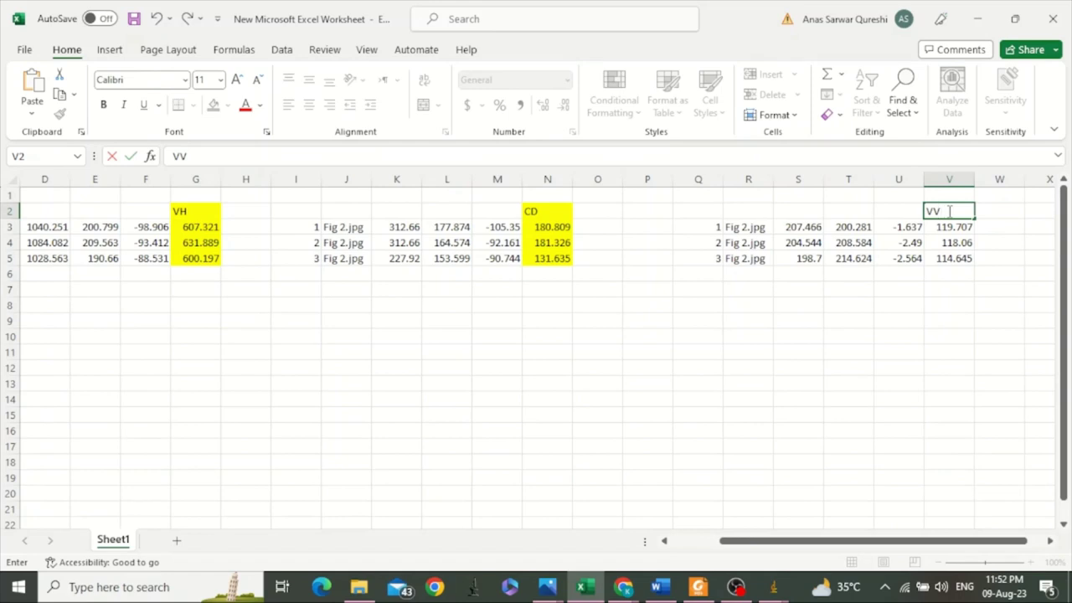
key(BackSpace)
text(W)
key(ctrl+Return)
key(ctrl+shift+Down)
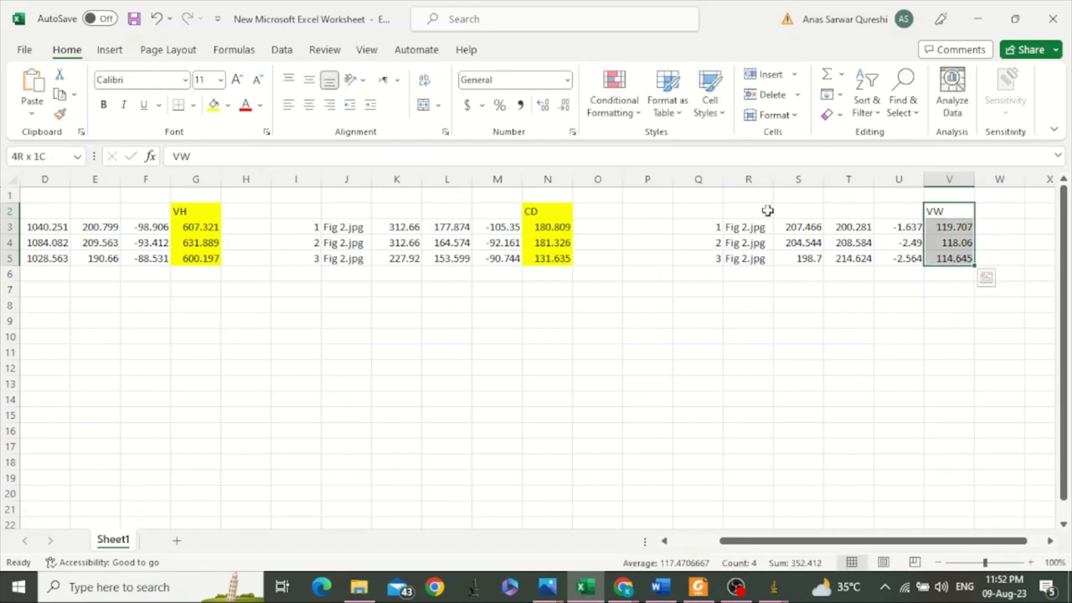
click(214, 105)
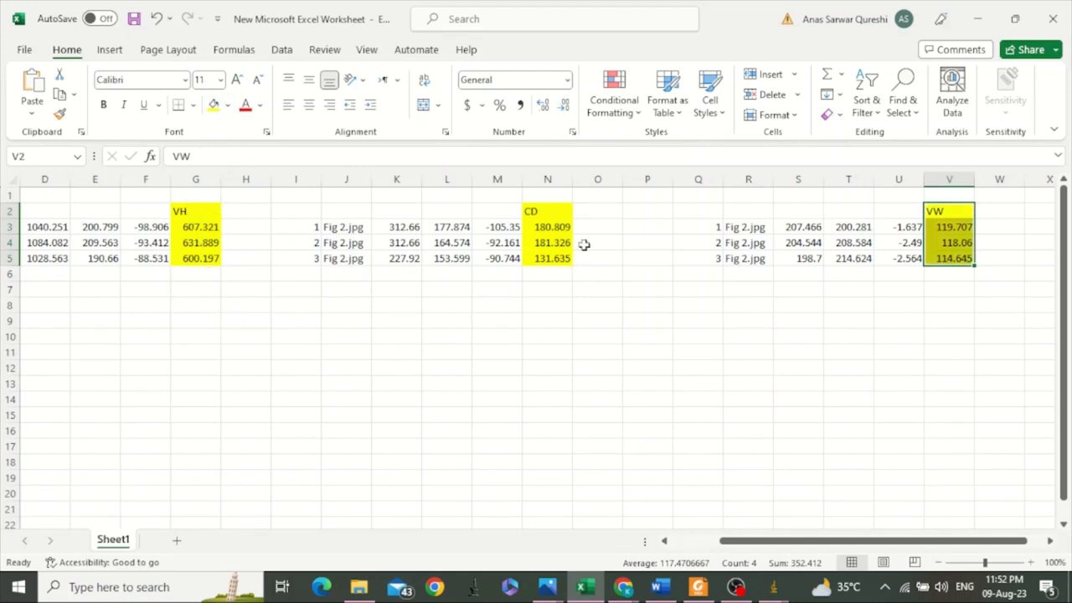
Add a 'VH:CD' heading in P2 and enter the ratio formula =G3/N3 in P3
click(638, 208)
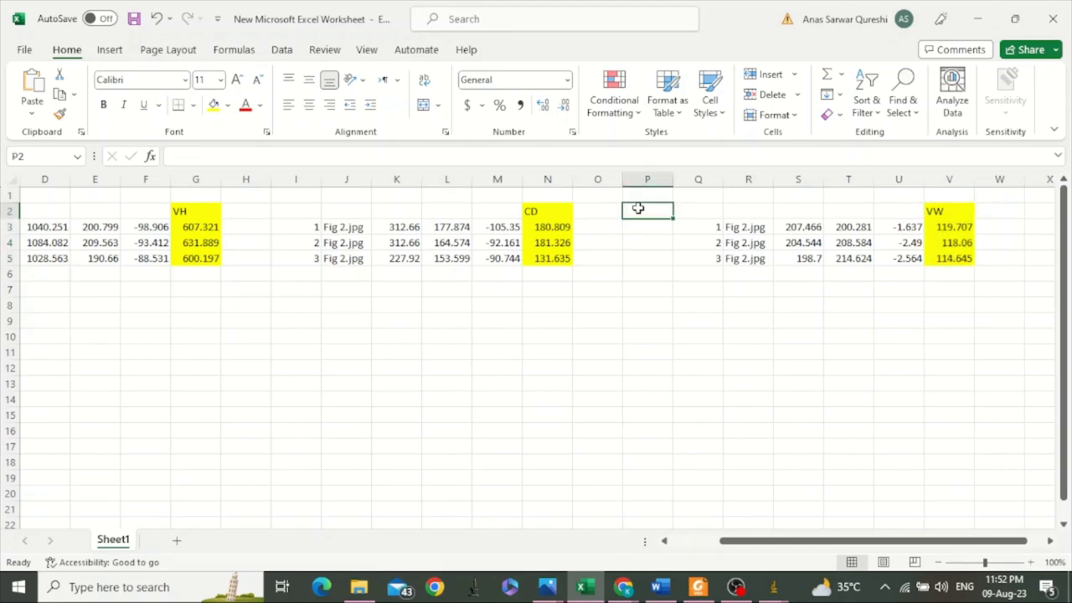
text(VH:CD)
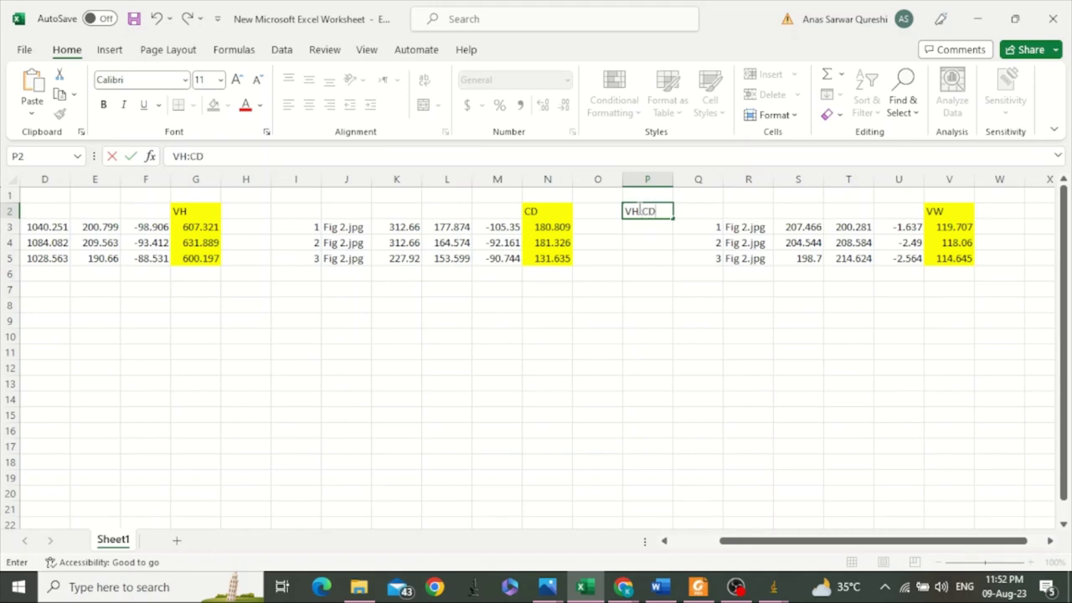
key(Return)
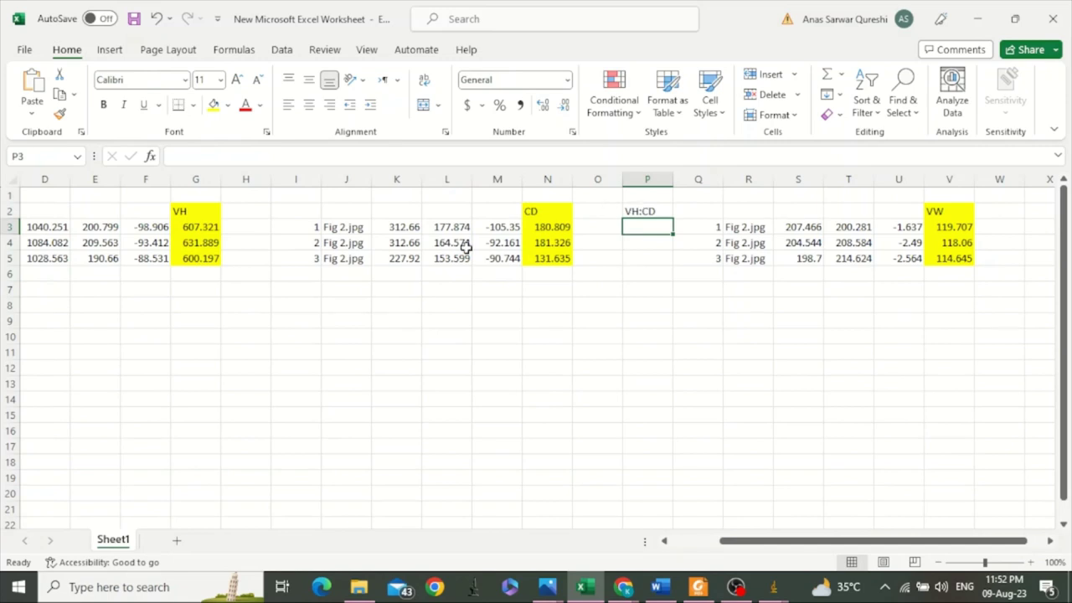
click(195, 227)
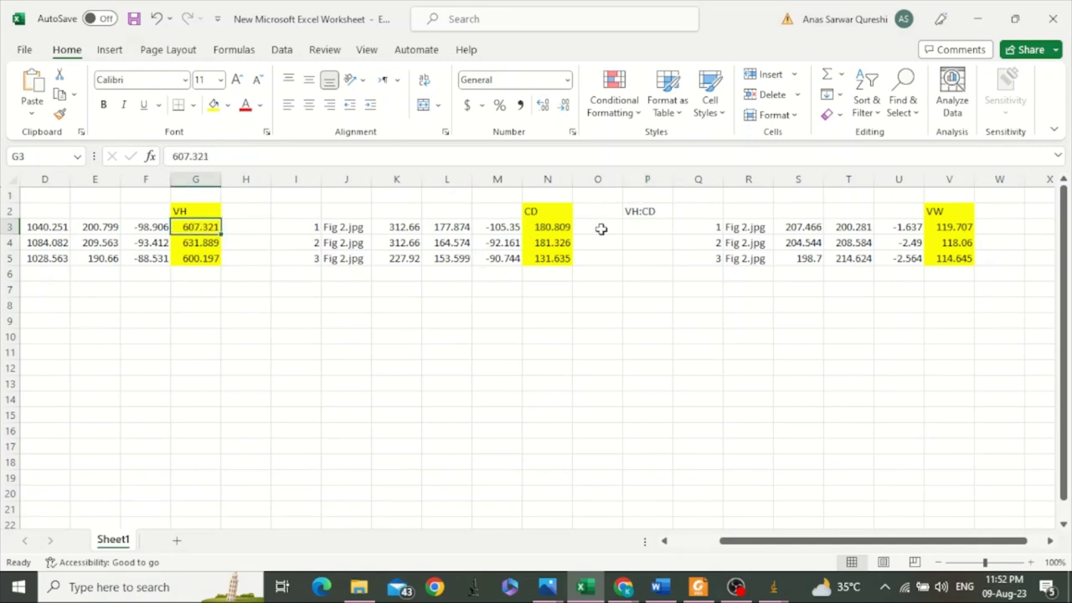
click(637, 229)
text(=)
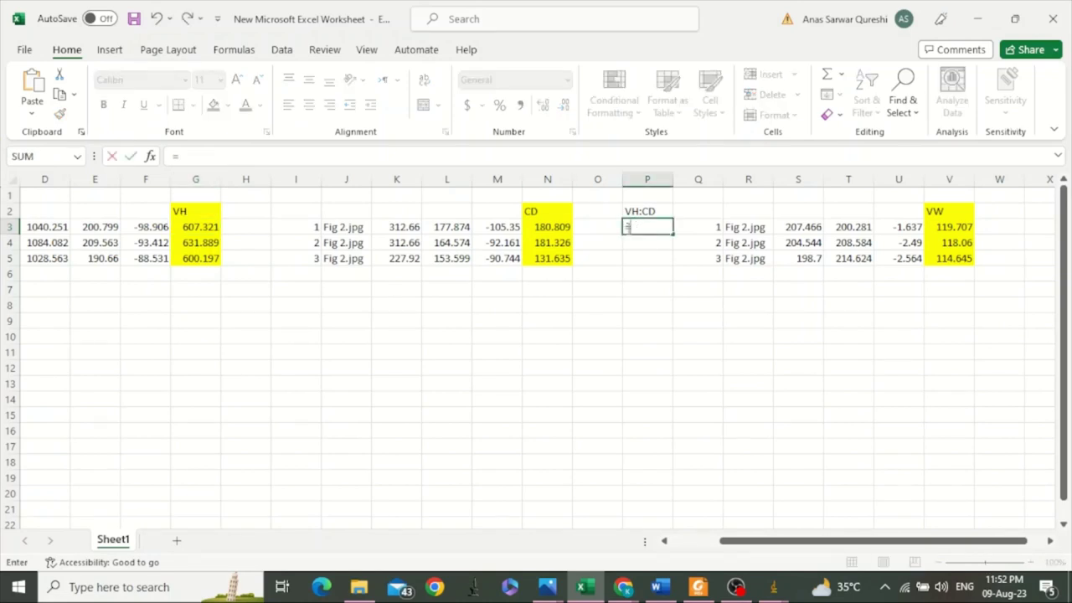
click(192, 228)
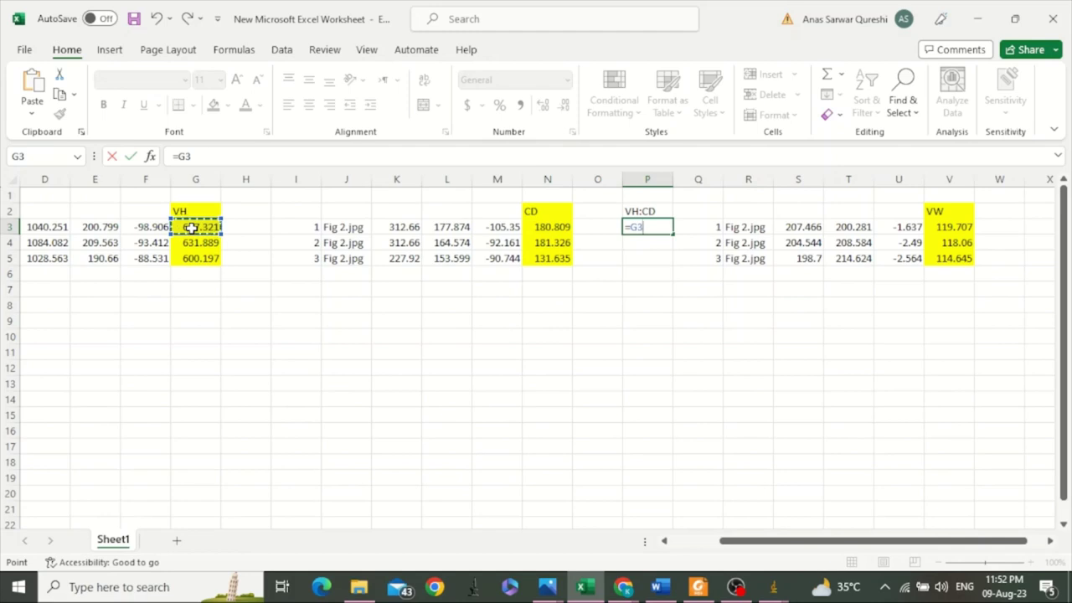
text(/)
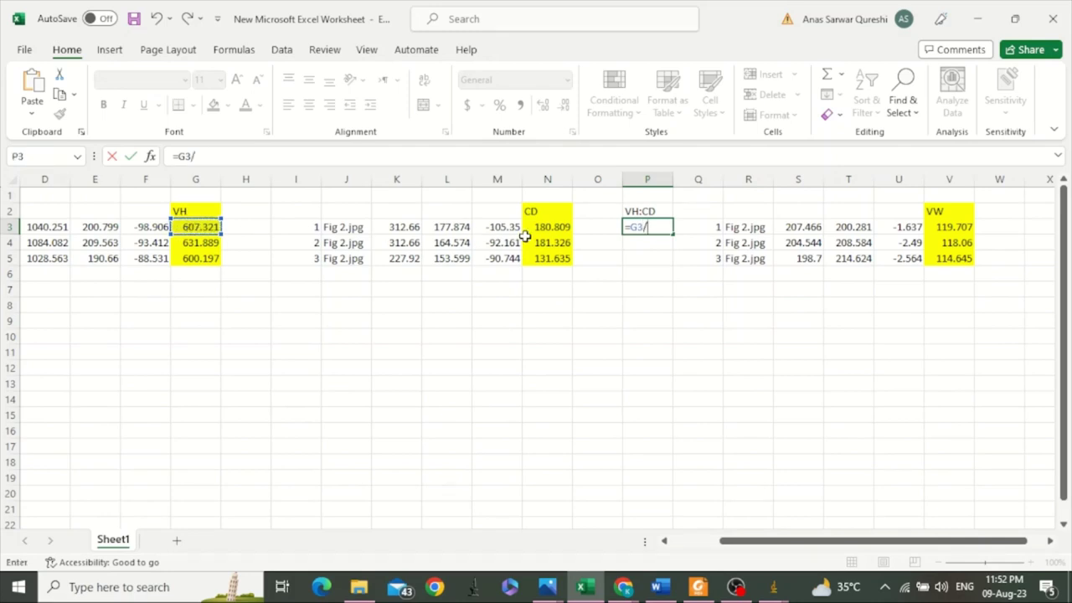
click(543, 229)
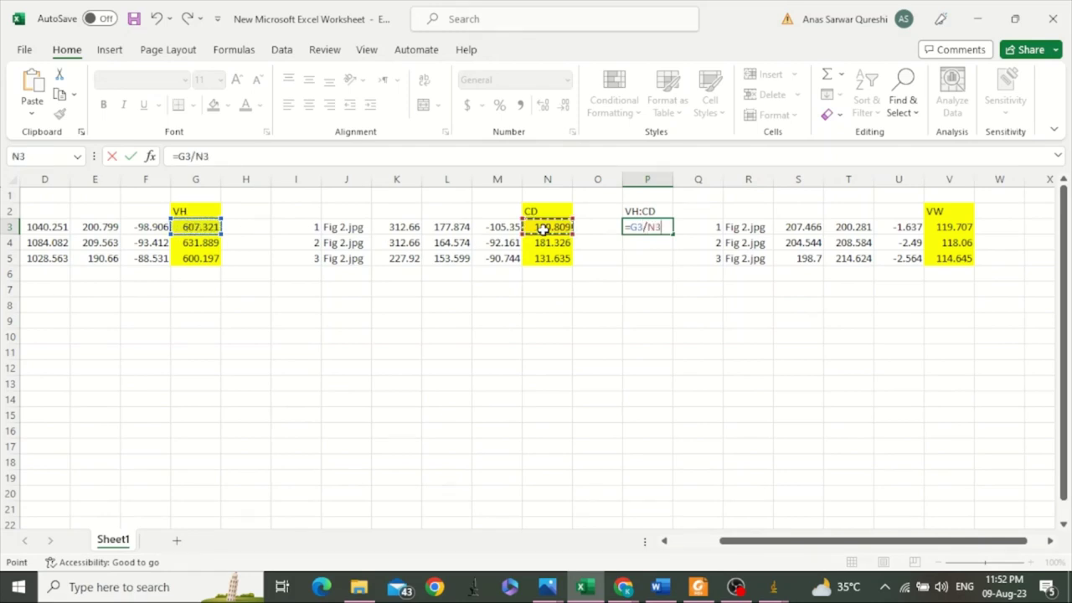
key(Return)
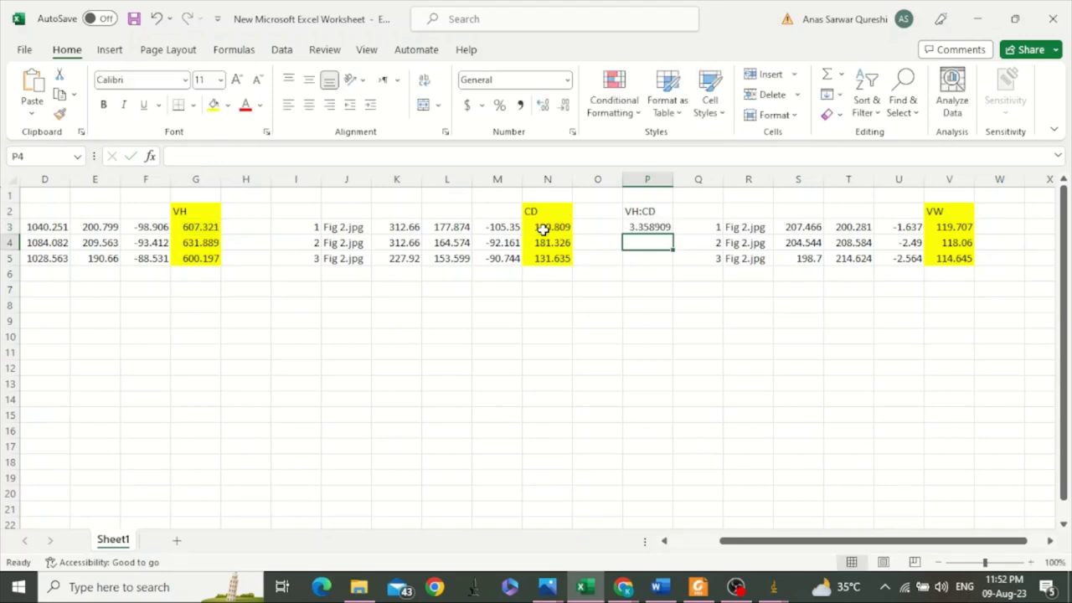
Fill the ratio formula down to P5 (3.358909, 3.484823, 4.559555) and select P2:P5
click(646, 227)
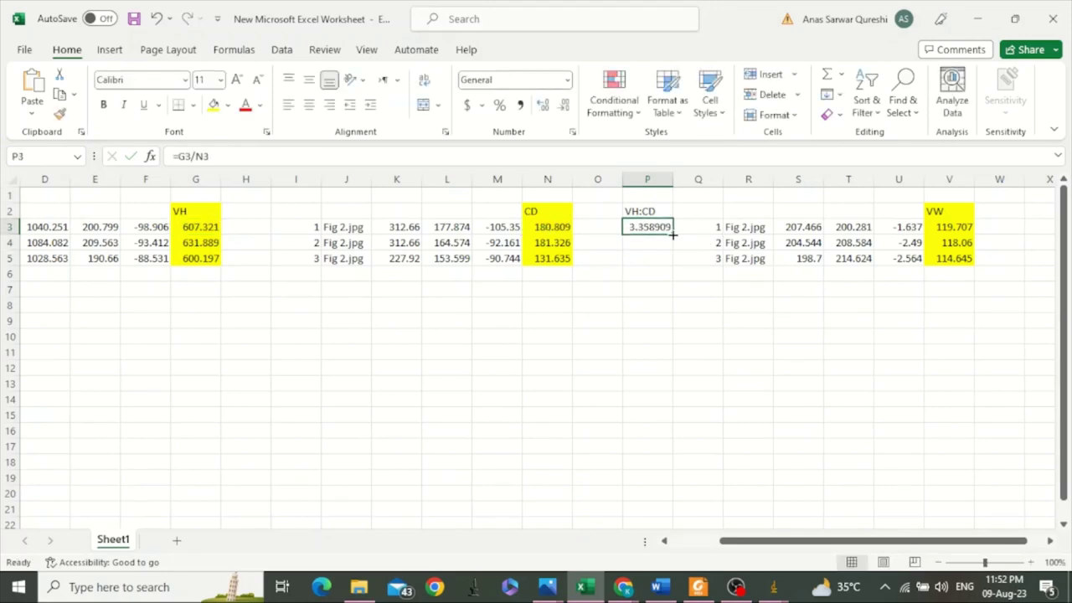
drag(673, 243, 673, 265)
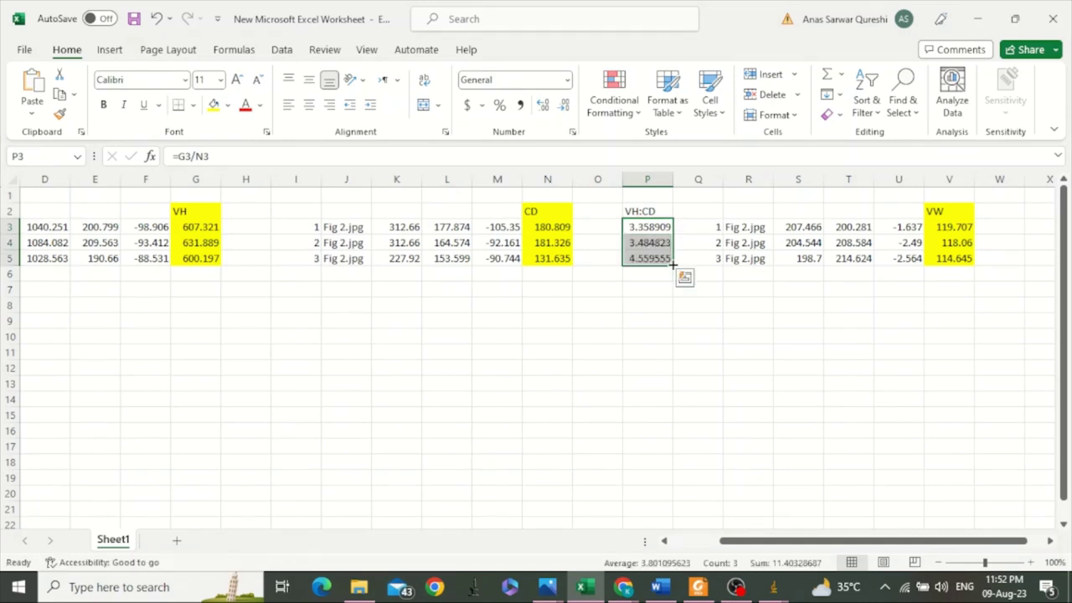
drag(642, 210, 646, 258)
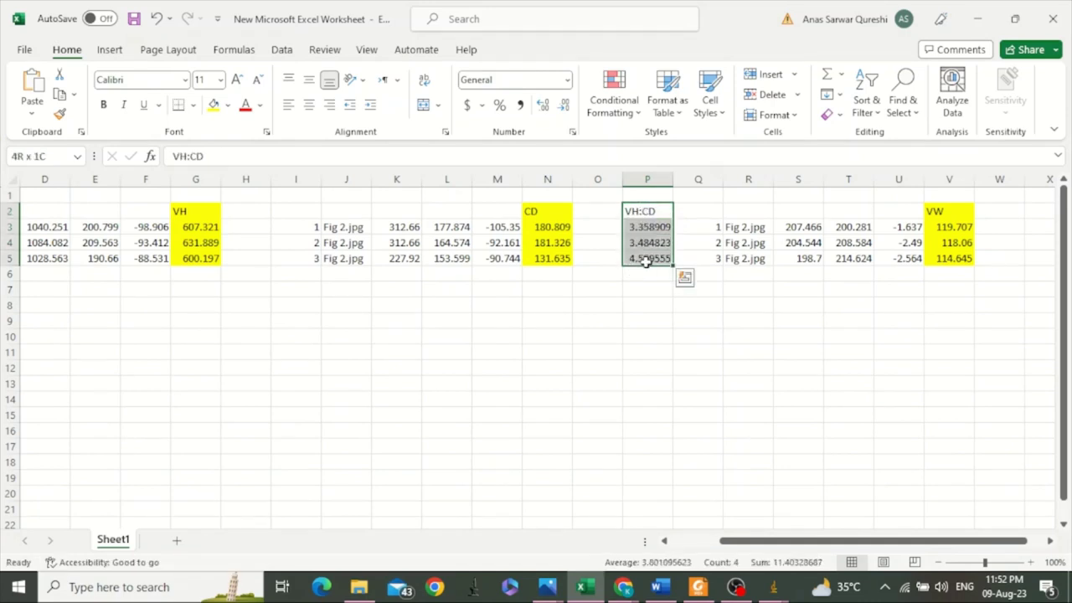
Fill the VH:CD column yellow, then select VH (G2:G5) and CD (N2:N5) together
click(213, 106)
click(238, 319)
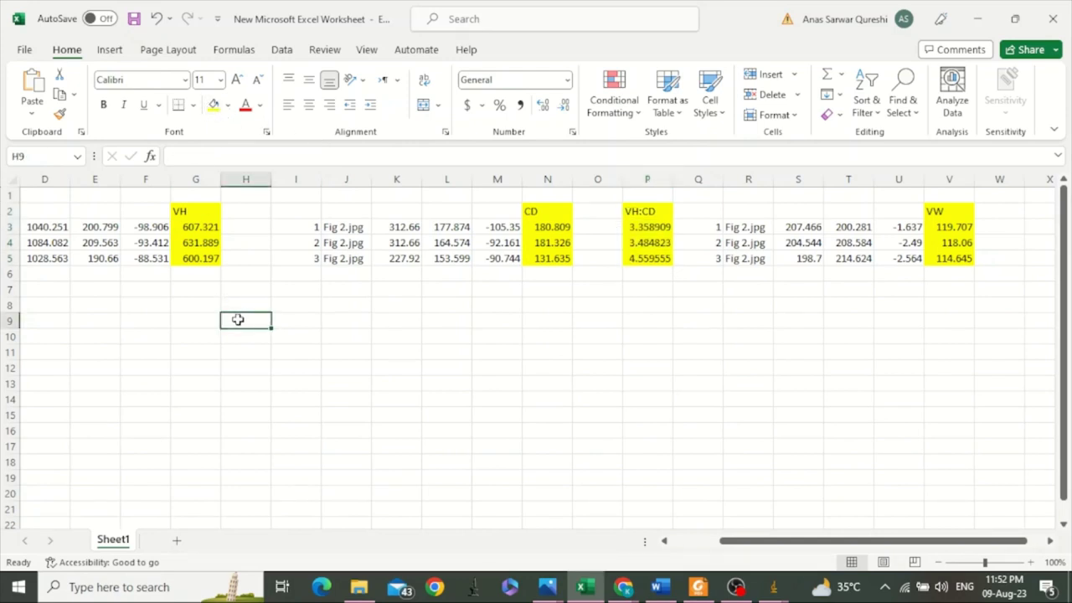
click(202, 210)
drag(202, 210, 203, 257)
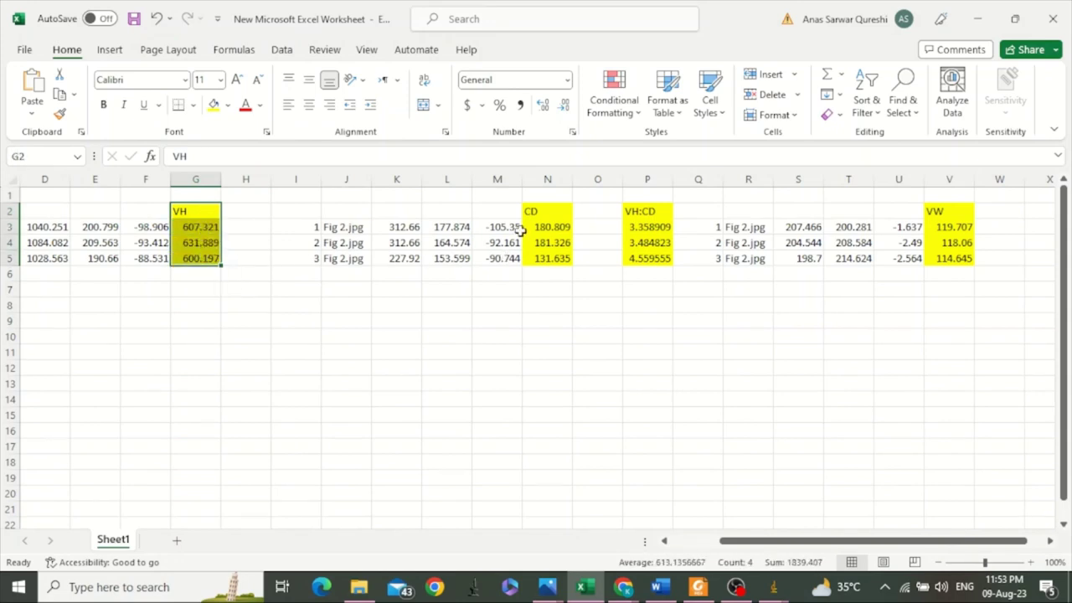
ctrl+click(542, 211)
drag(542, 211, 543, 263)
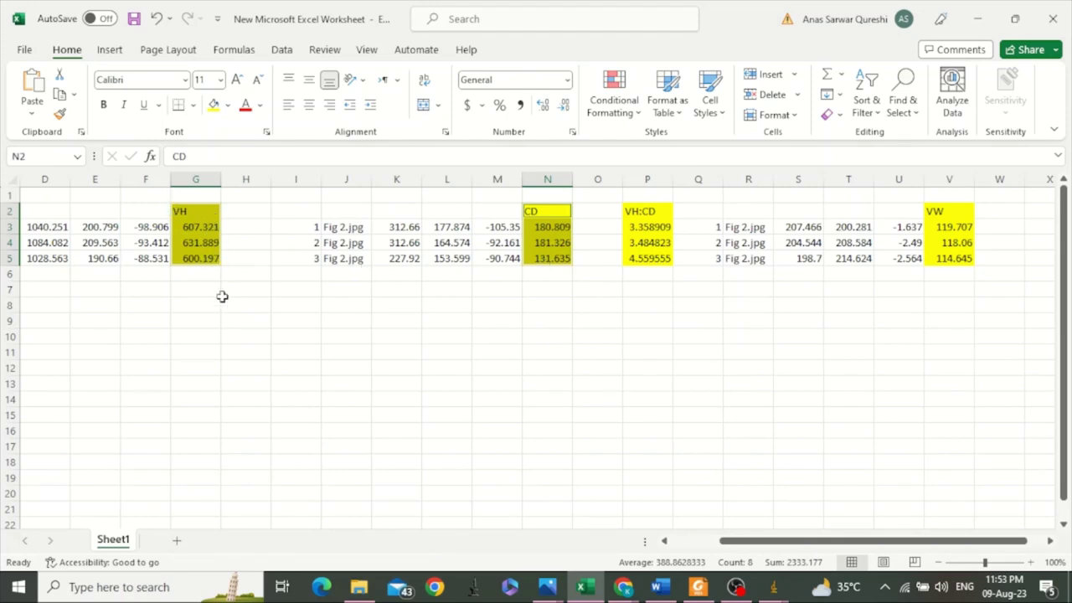
Insert a clustered column chart of VH vs CD and move it just below the data
click(112, 51)
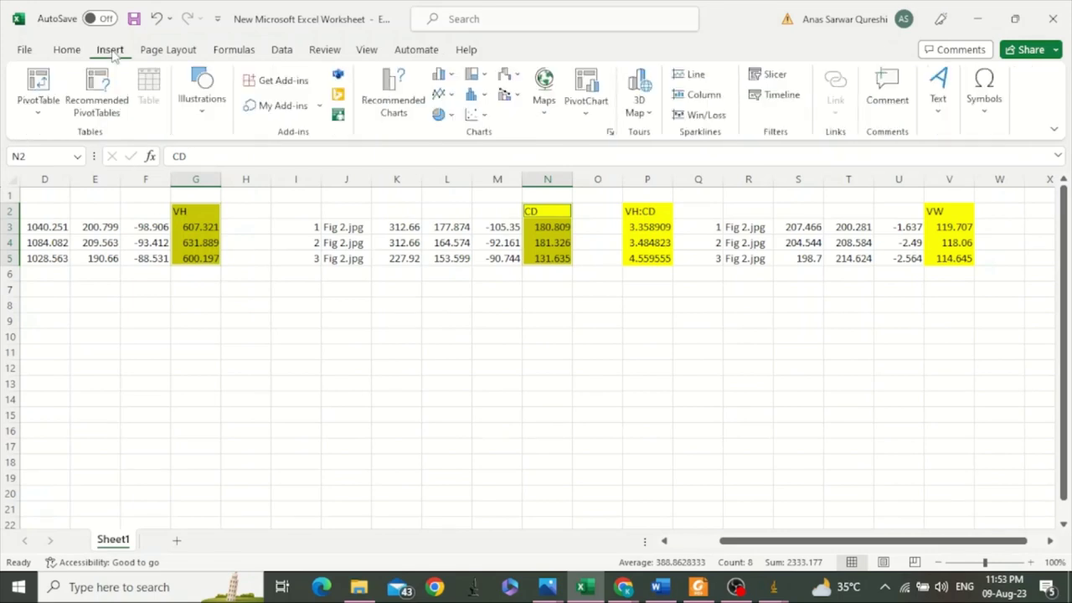
click(442, 76)
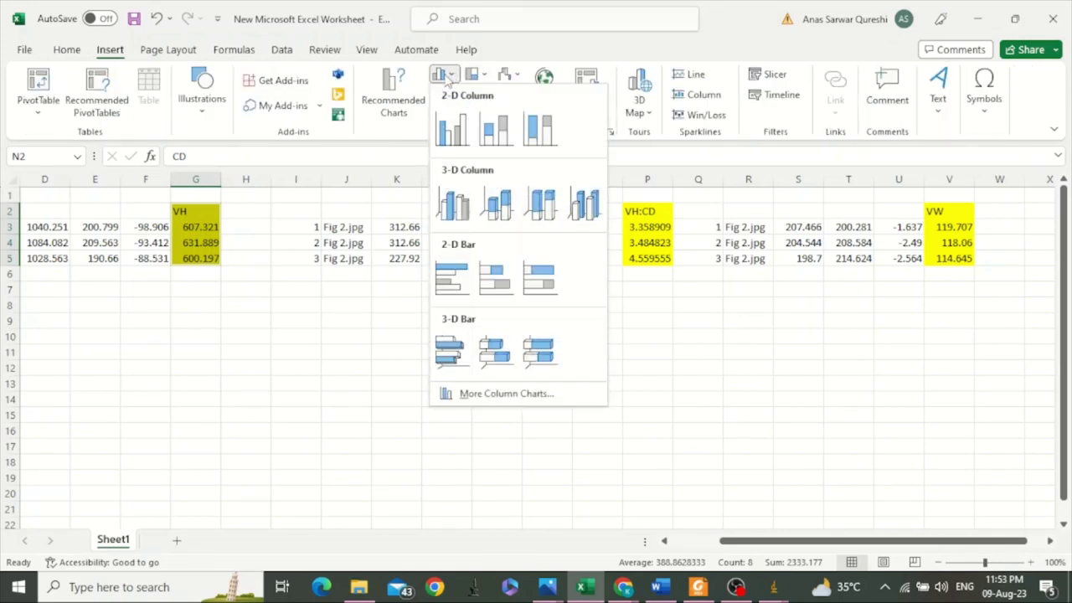
click(452, 134)
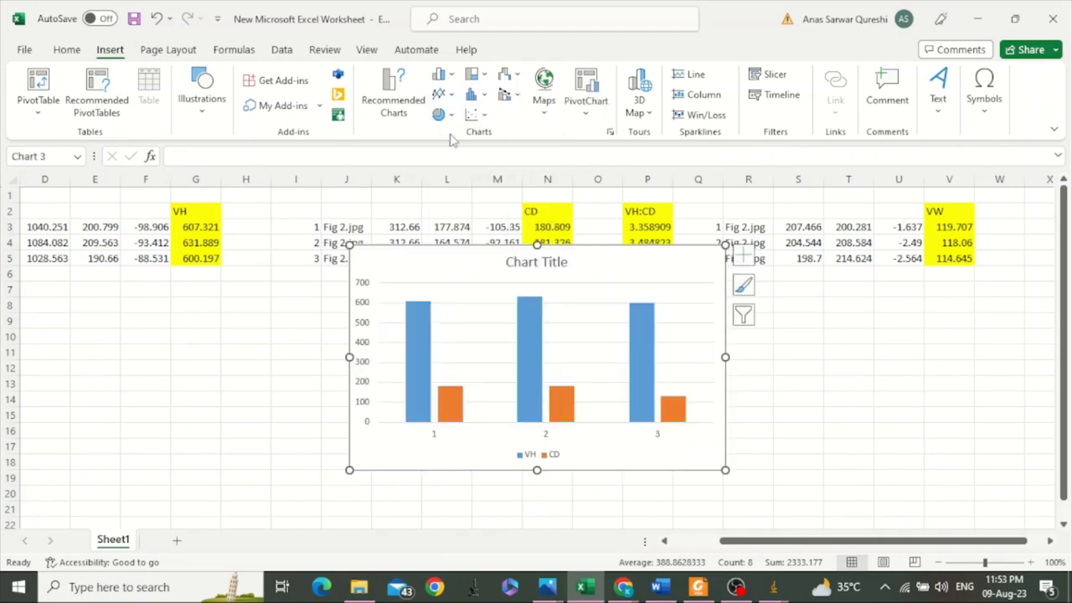
drag(639, 276, 643, 324)
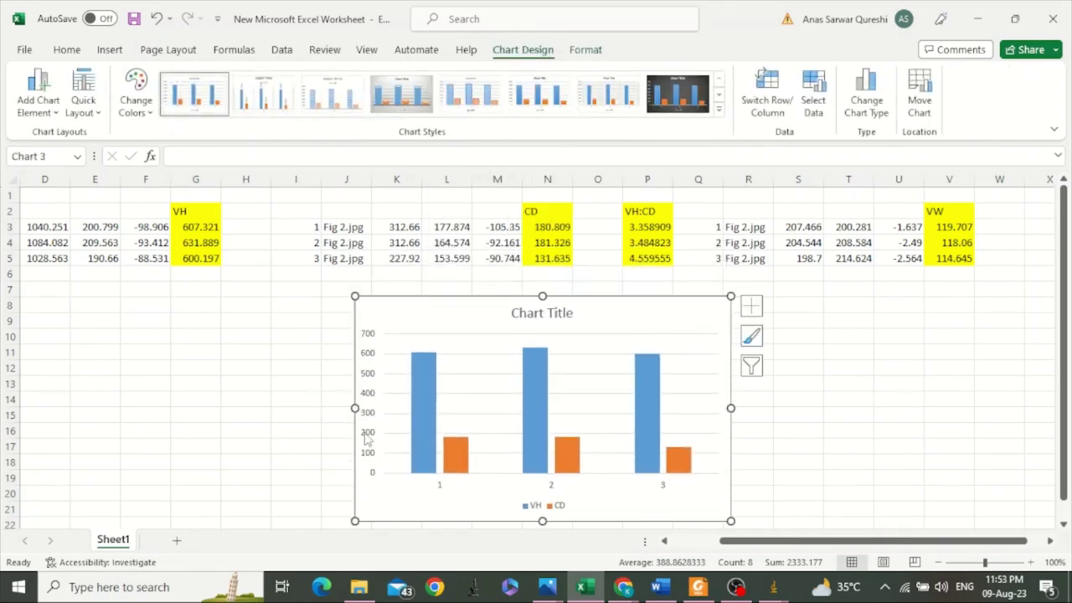